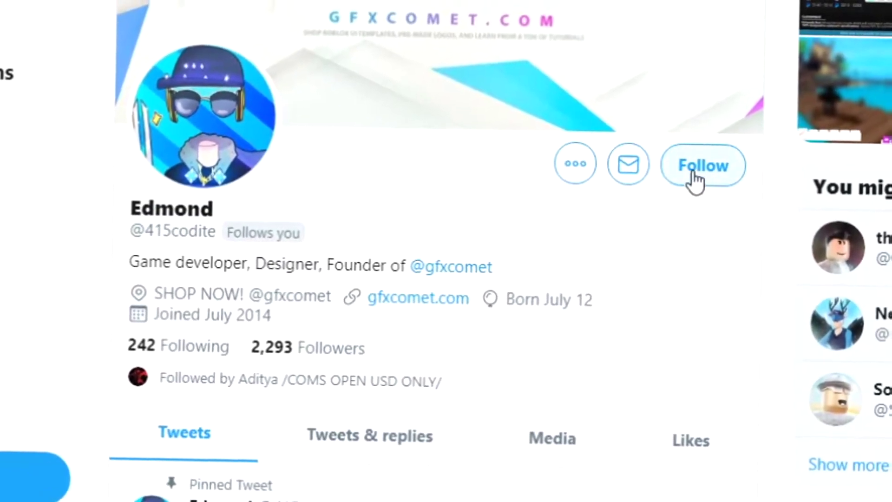
Follow the first GFX profile and GFX COMET, turning on tweet notifications for each
click(696, 182)
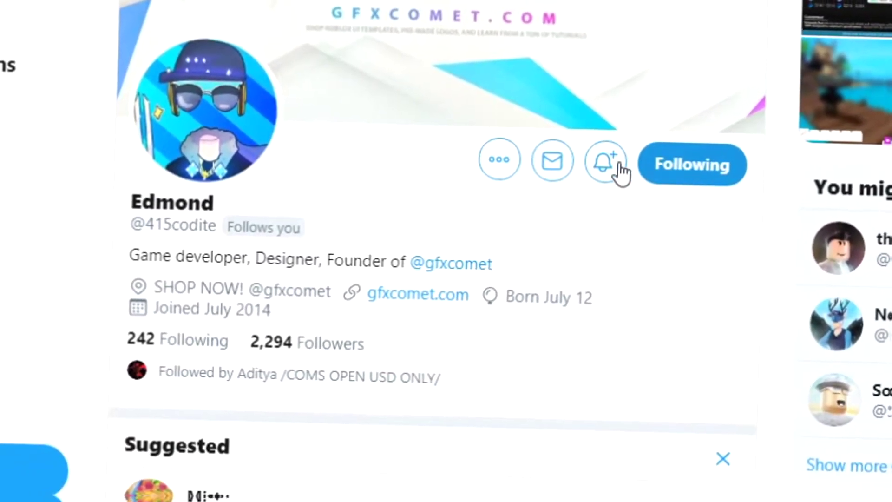
click(599, 163)
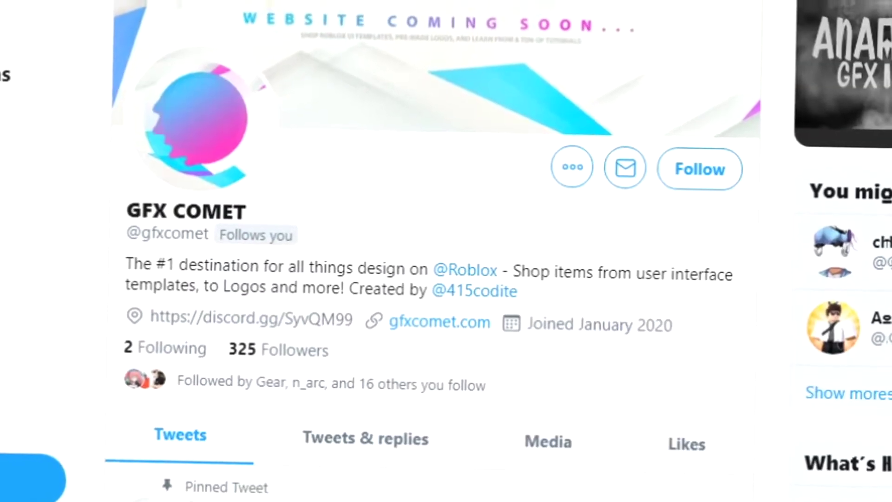
click(711, 176)
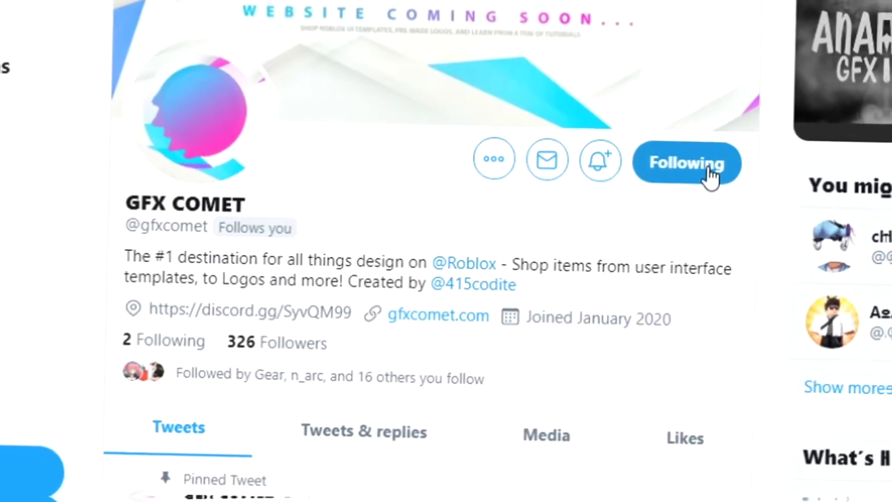
click(601, 166)
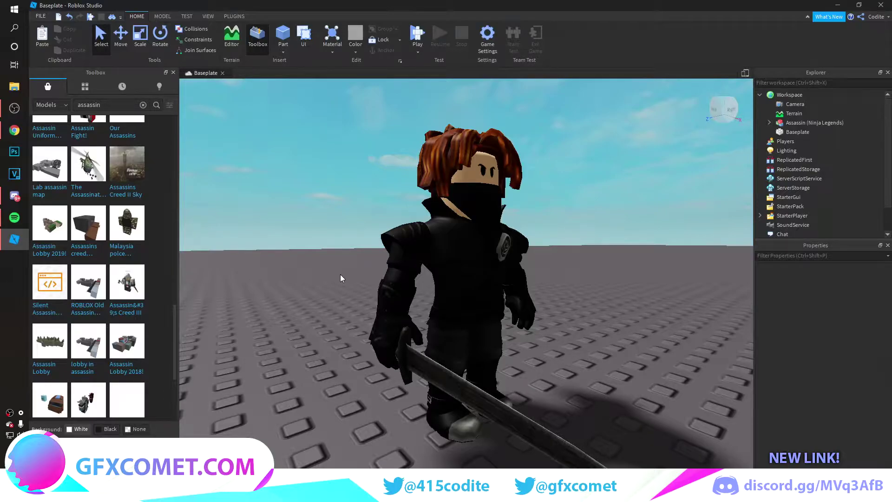
Expand the Assassin model and delete the ninja's sword
right_drag(651, 188, 656, 186)
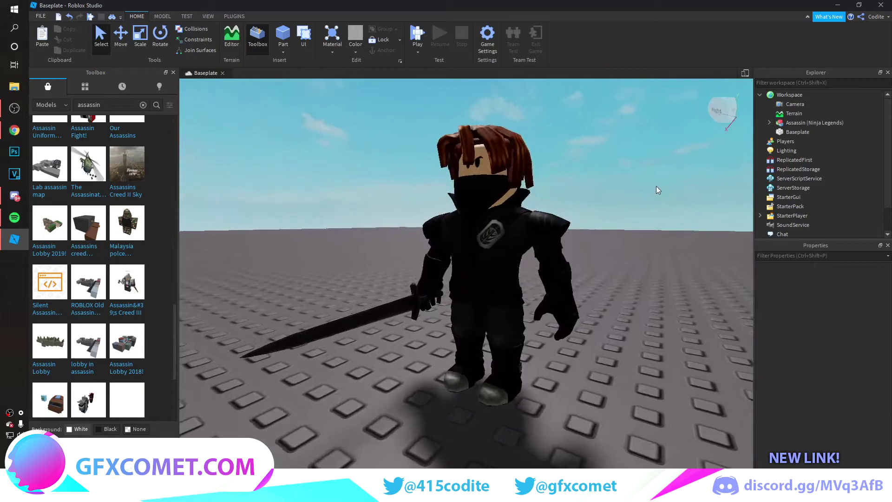
right_drag(656, 185, 657, 188)
scroll(657, 187, up, 5)
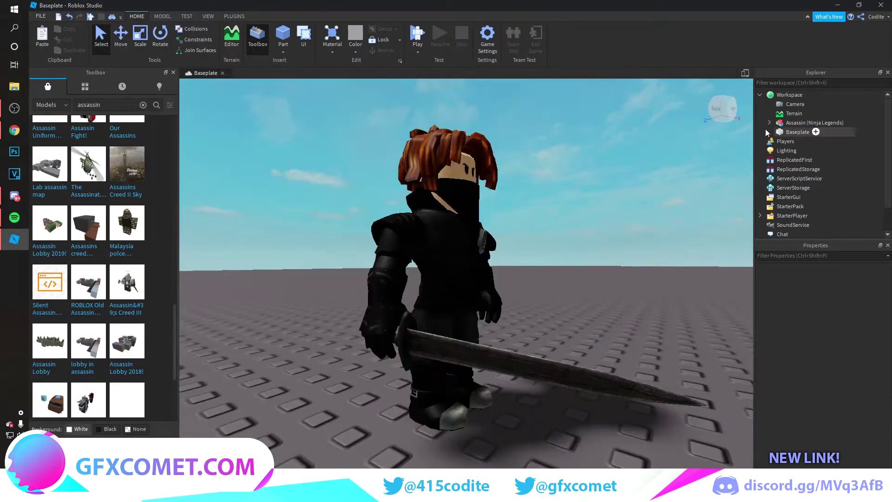
click(769, 122)
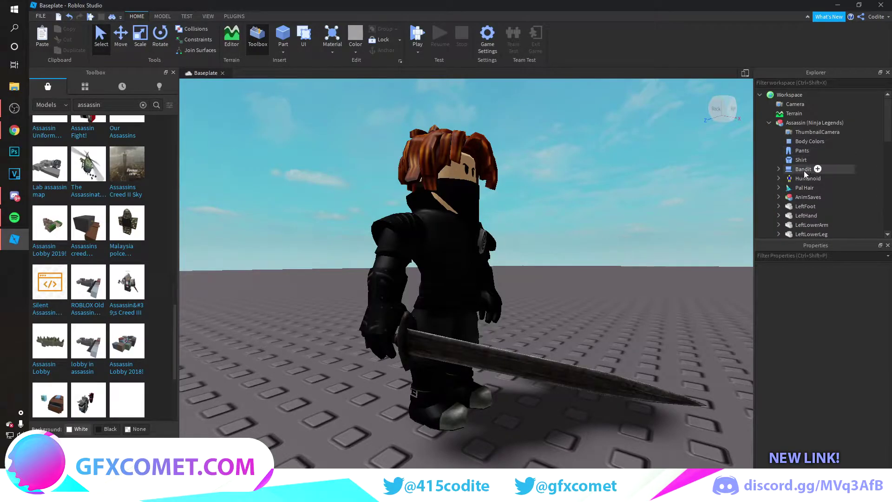
click(547, 360)
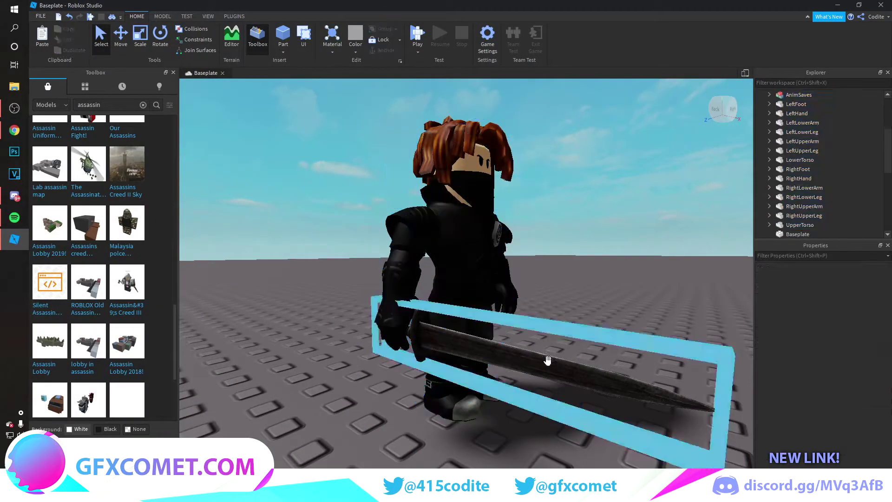
key(Delete)
Export the selected character model via Export Selection, saving into Pictures
scroll(634, 241, down, 5)
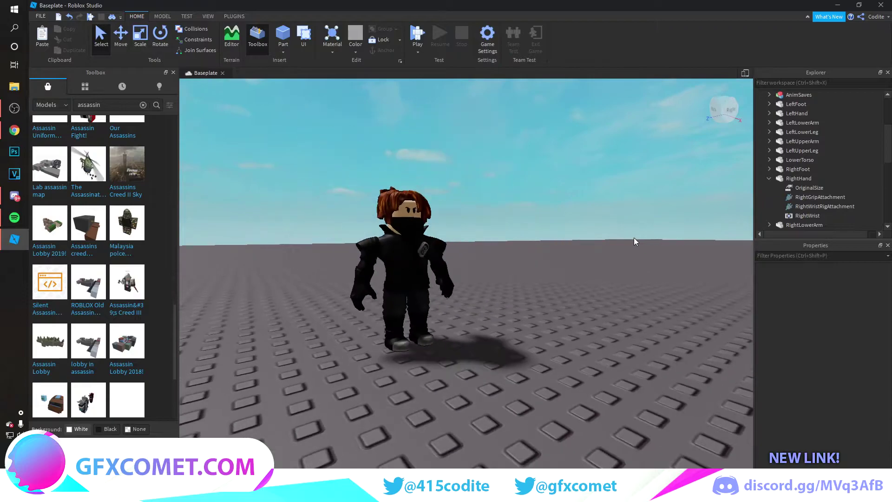
click(405, 261)
key(f)
right_click(793, 131)
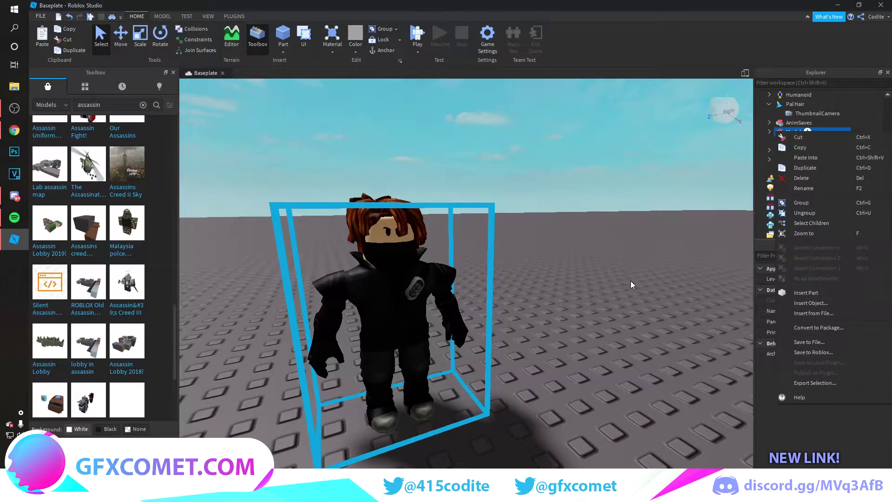
click(631, 284)
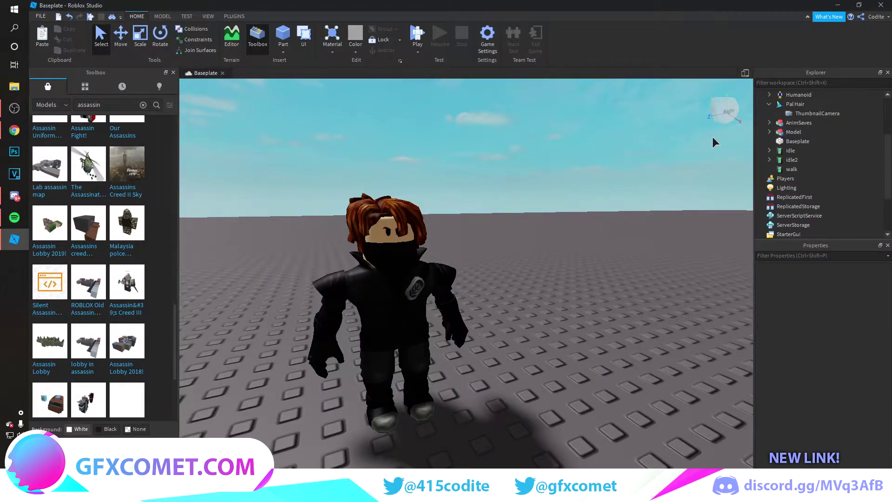
click(793, 132)
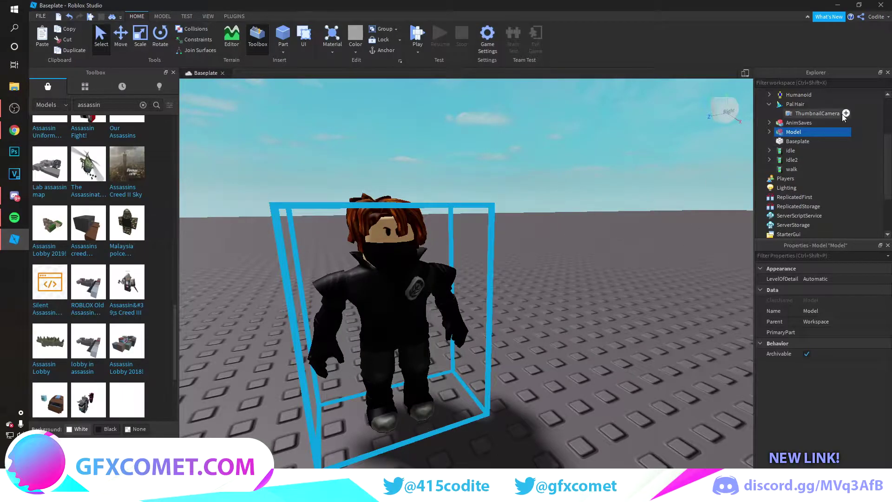
right_click(794, 132)
click(843, 386)
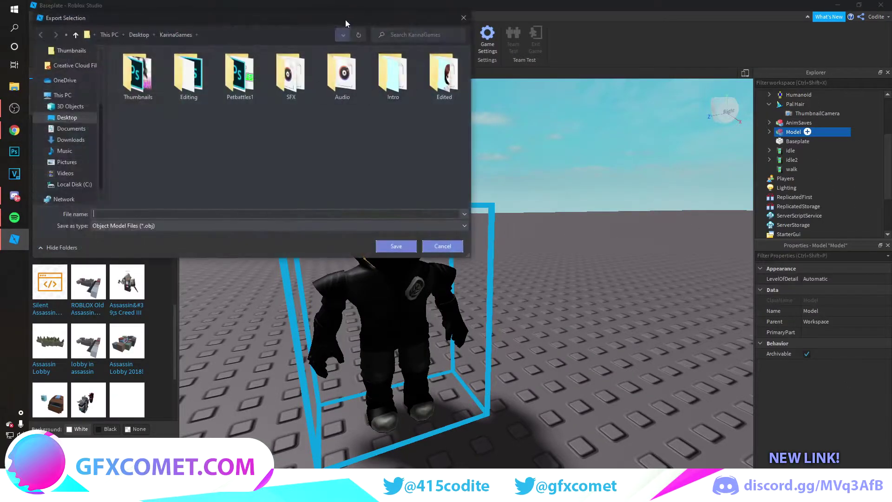
drag(345, 20, 651, 85)
click(380, 226)
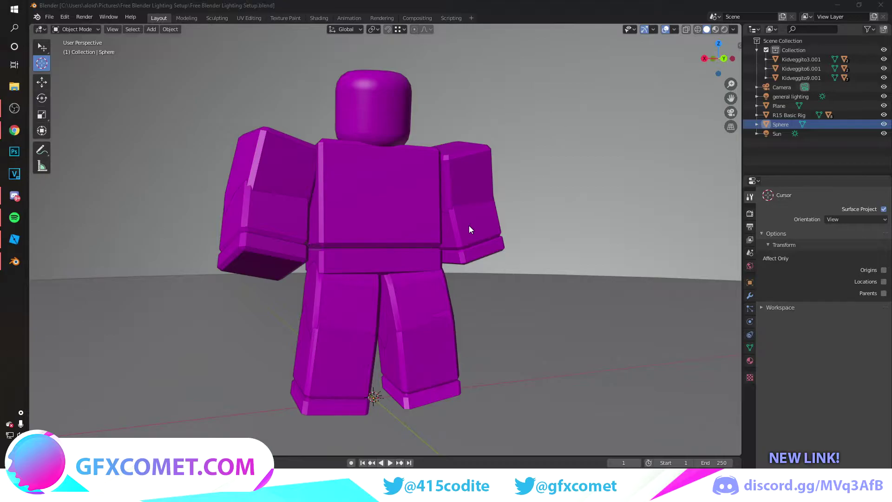
Delete the placeholder character's body parts and the R15 Basic Rig
key(alt+a)
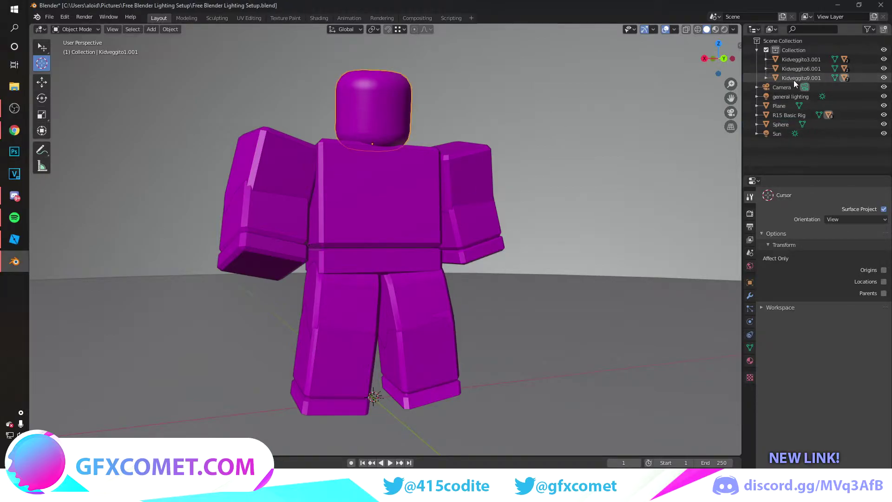
click(793, 78)
shift+click(797, 59)
key(Delete)
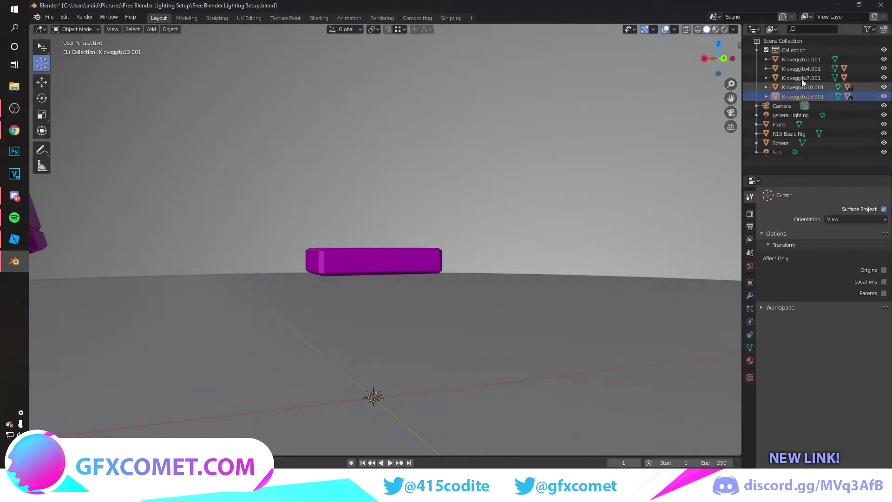
click(790, 87)
key(Delete)
Choose the ninja Wavefront OBJ for import, splitting by group instead of by object
click(50, 17)
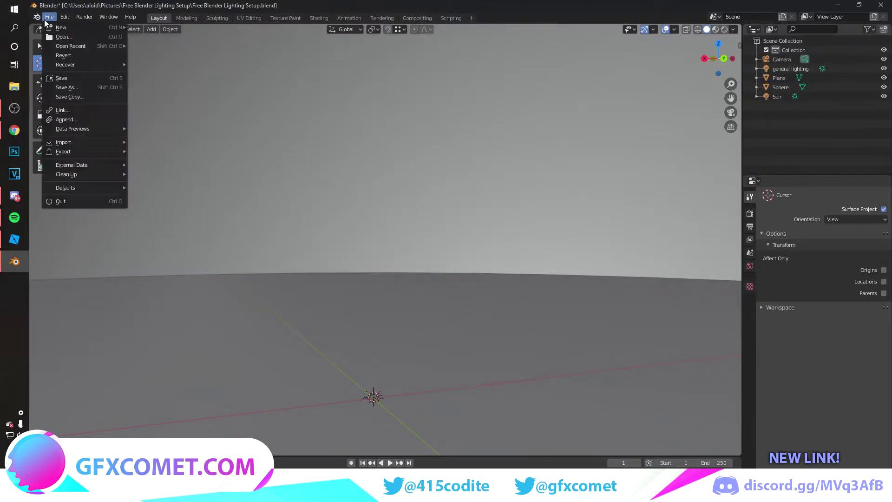
mouse_move(63, 142)
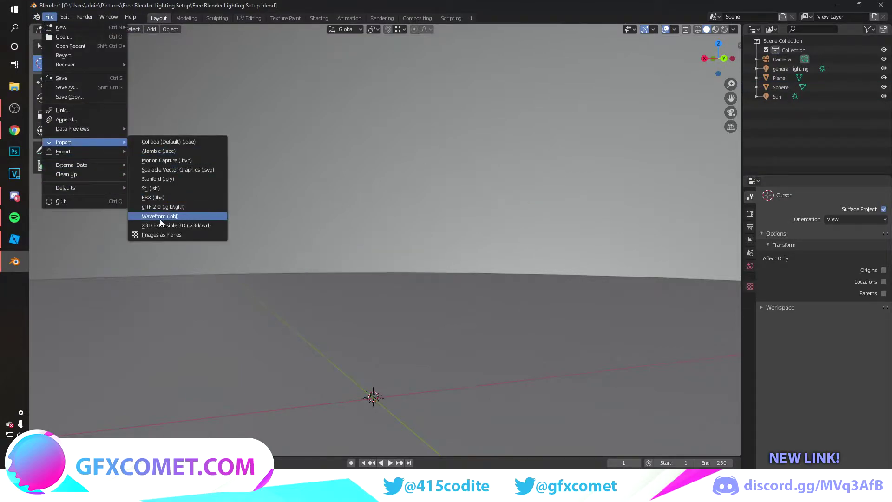
click(173, 217)
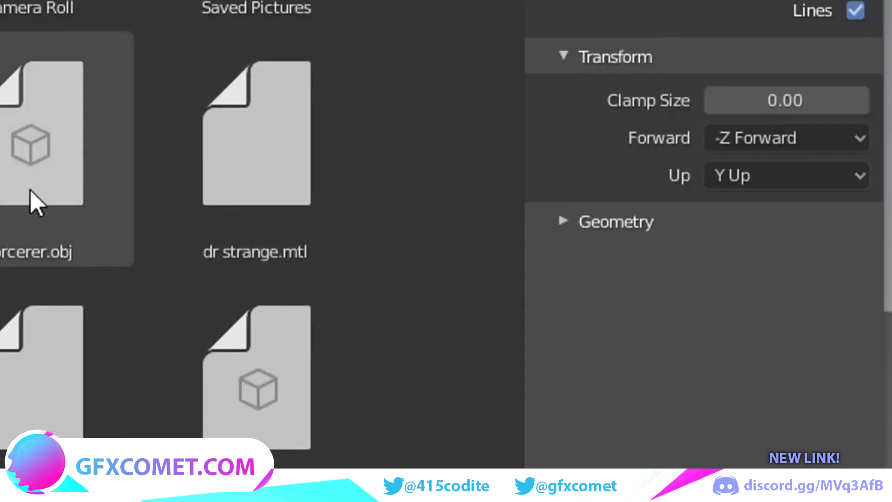
click(458, 240)
click(649, 226)
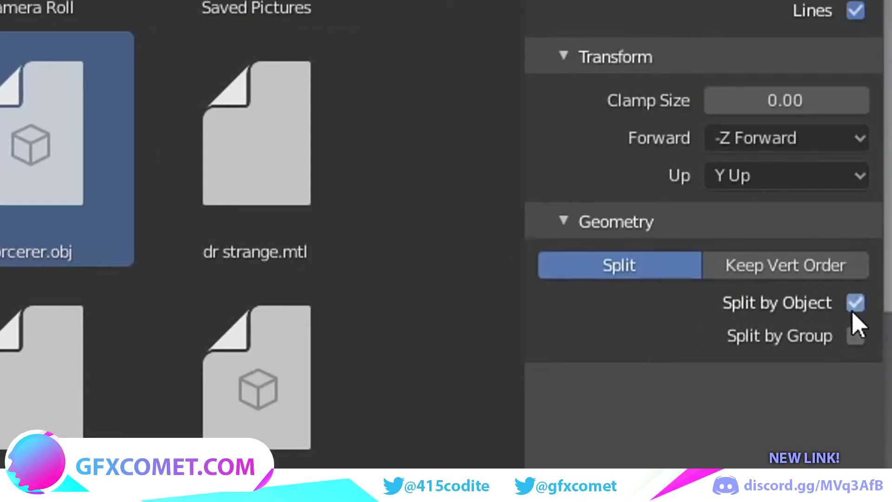
click(856, 304)
click(855, 336)
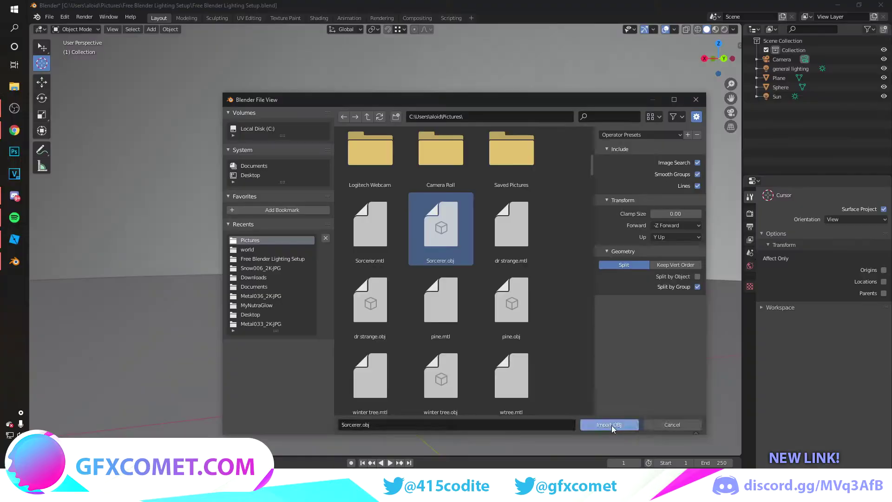
Import the ninja OBJ and set each part's origin to its geometry
click(612, 425)
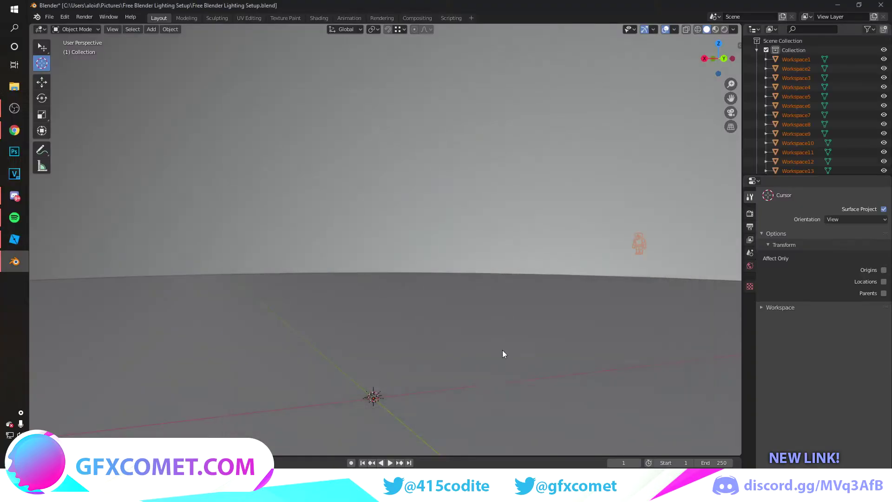
click(171, 30)
mouse_move(185, 49)
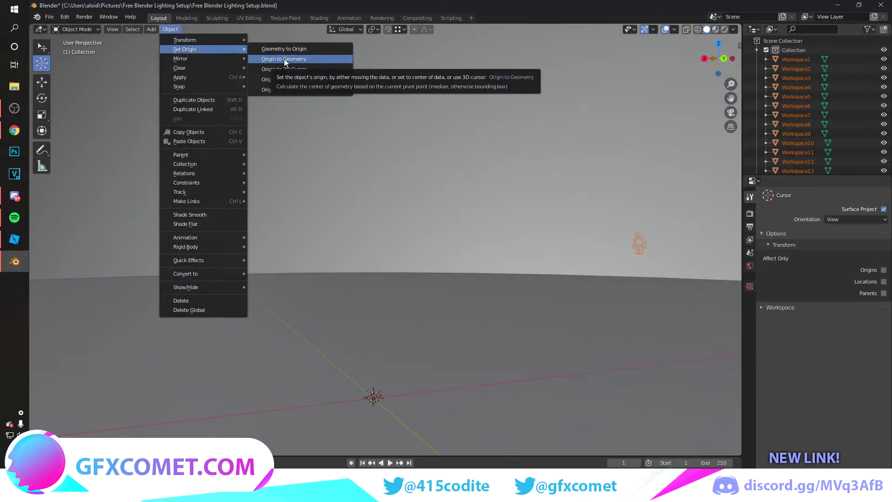
click(283, 58)
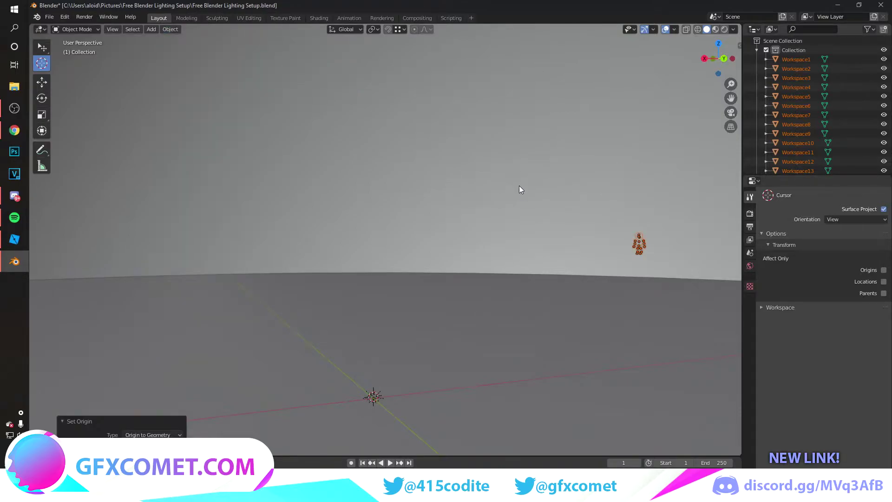
Move the character along Y and X until it stands at the scene centre
key(g)
key(y)
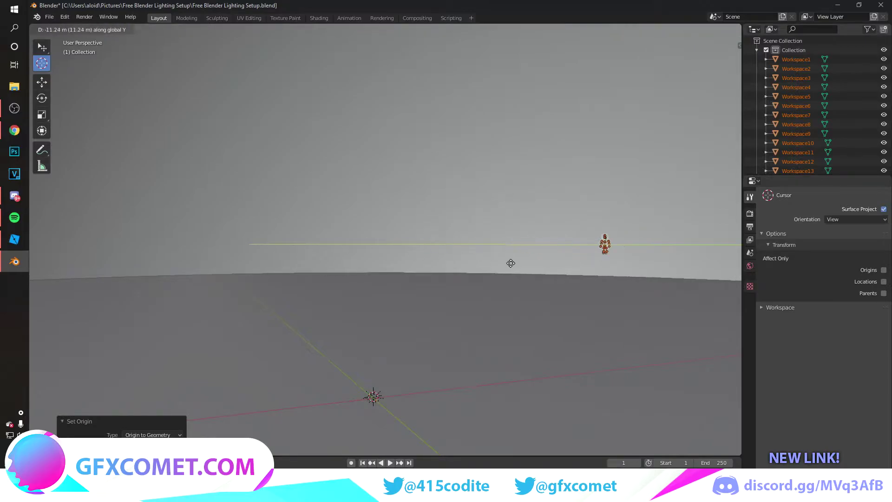
click(601, 274)
key(g)
click(297, 242)
key(g)
key(y)
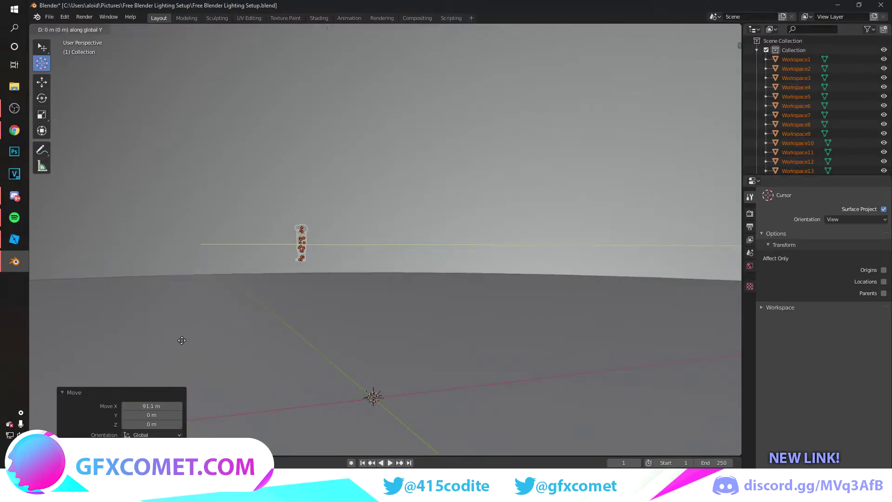
click(584, 418)
key(g)
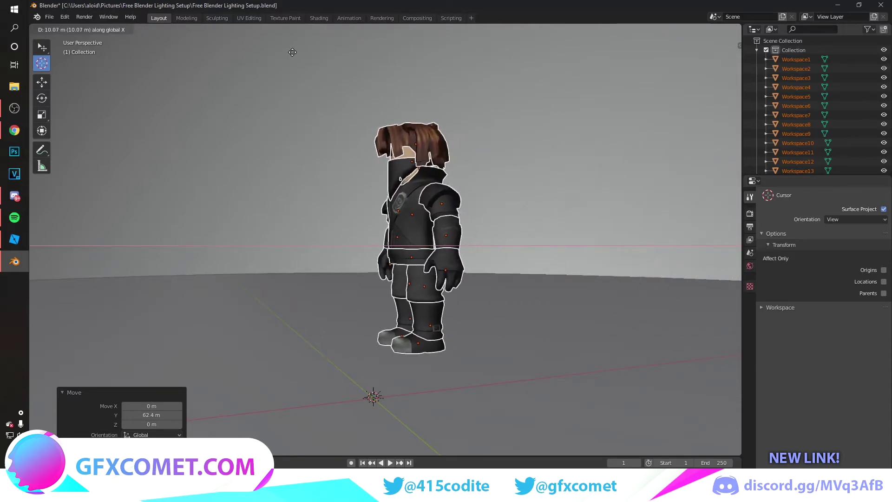
click(213, 61)
key(g)
key(y)
click(398, 205)
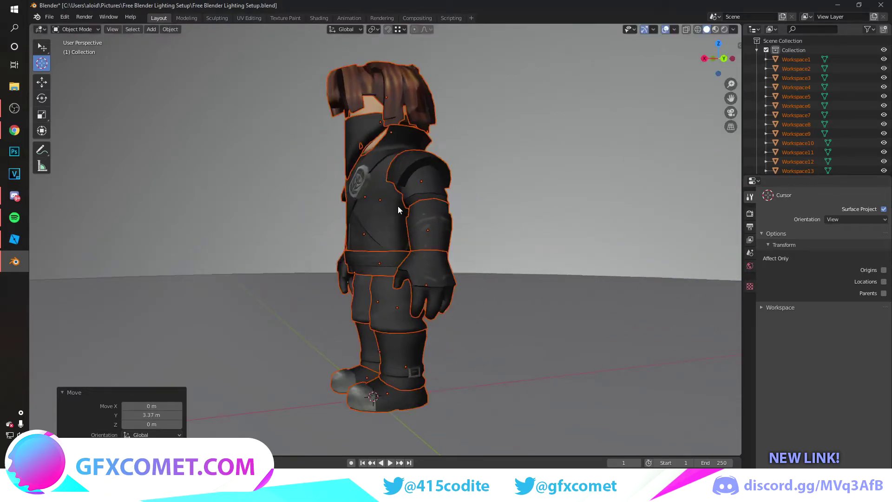
Switch the viewport to rendered shading to preview the character's lighting
mouse_move(397, 206)
middle_down()
mouse_move(395, 213)
mouse_move(408, 208)
mouse_move(408, 216)
middle_up()
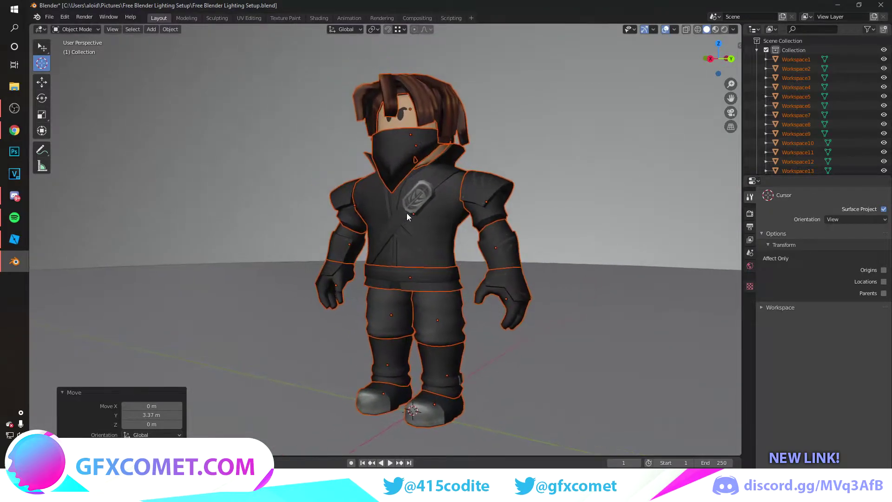
click(724, 29)
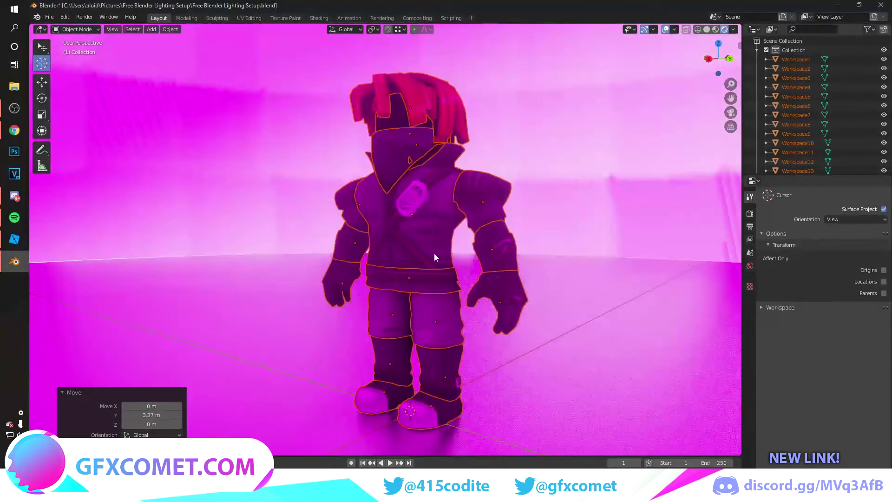
middle_drag(434, 252, 419, 251)
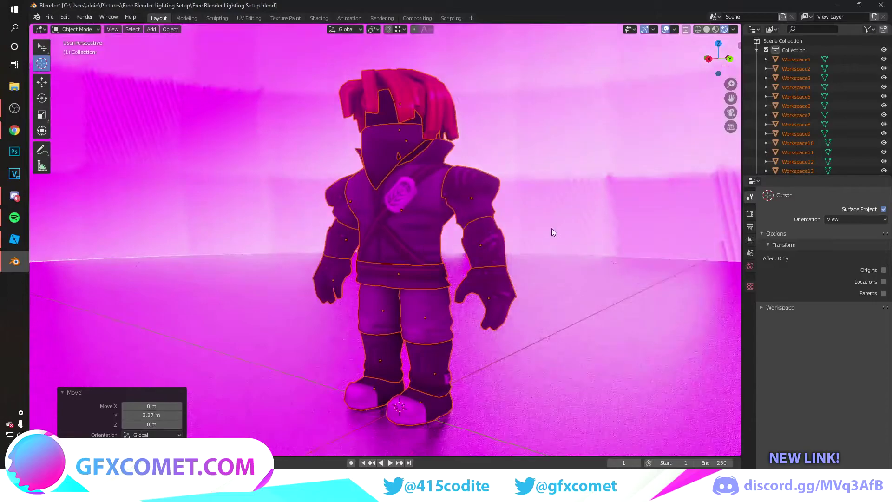
Load the studio environment image as world lighting with strength 3.1
click(750, 266)
middle_drag(473, 308, 465, 281)
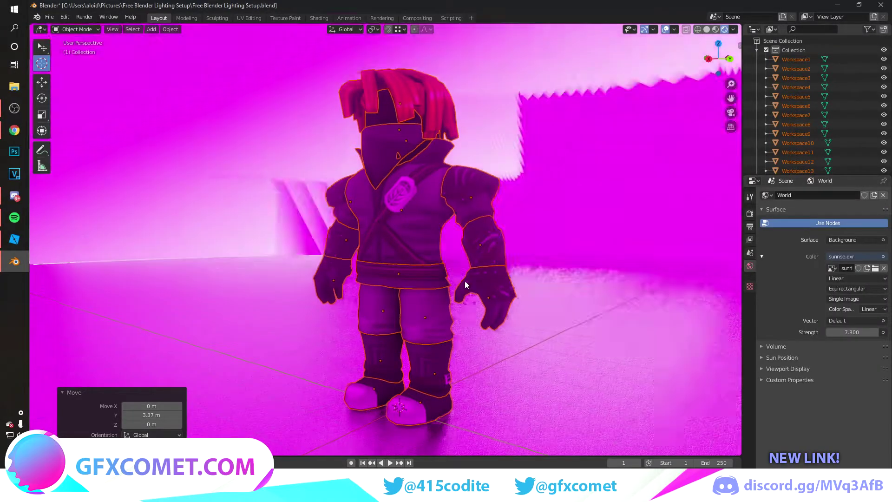
click(876, 269)
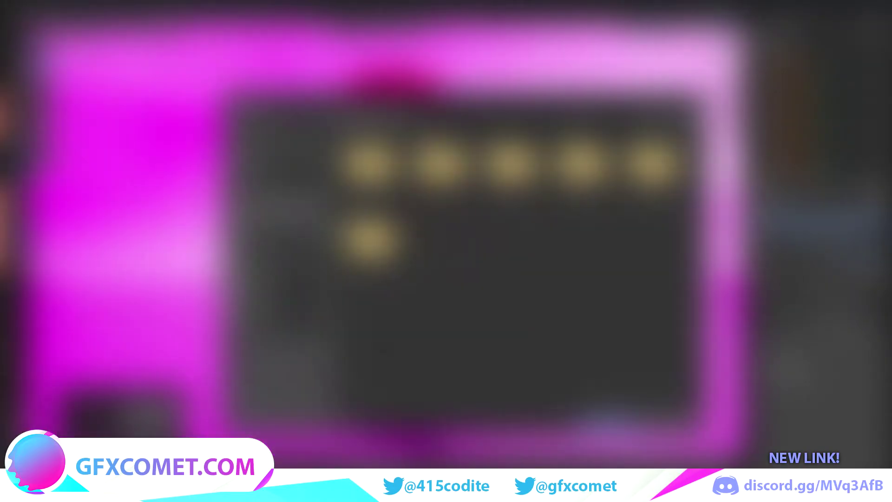
click(370, 263)
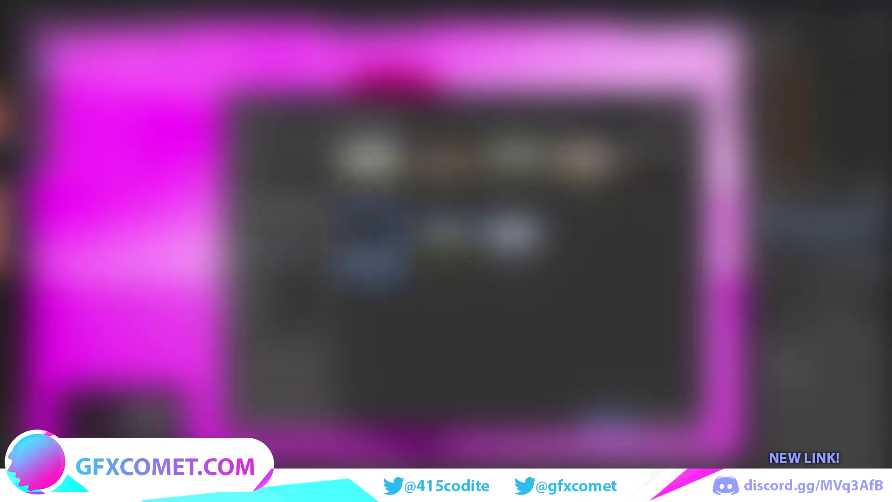
key(Return)
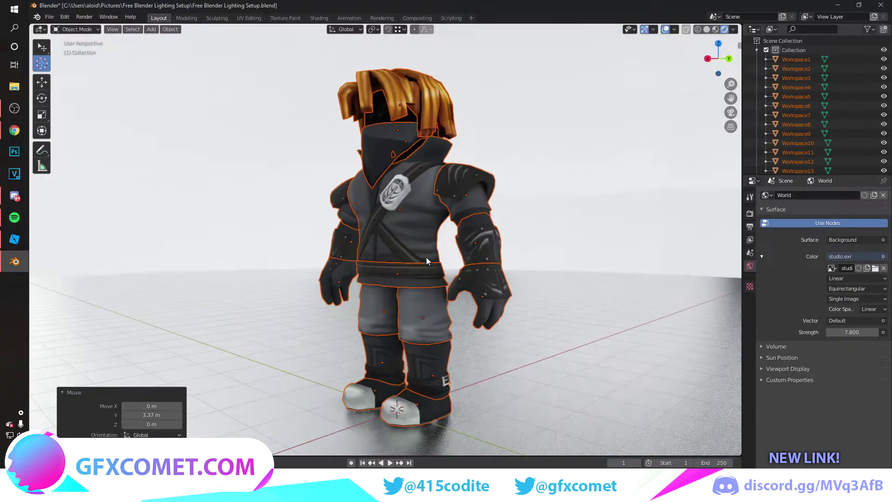
drag(849, 330, 850, 332)
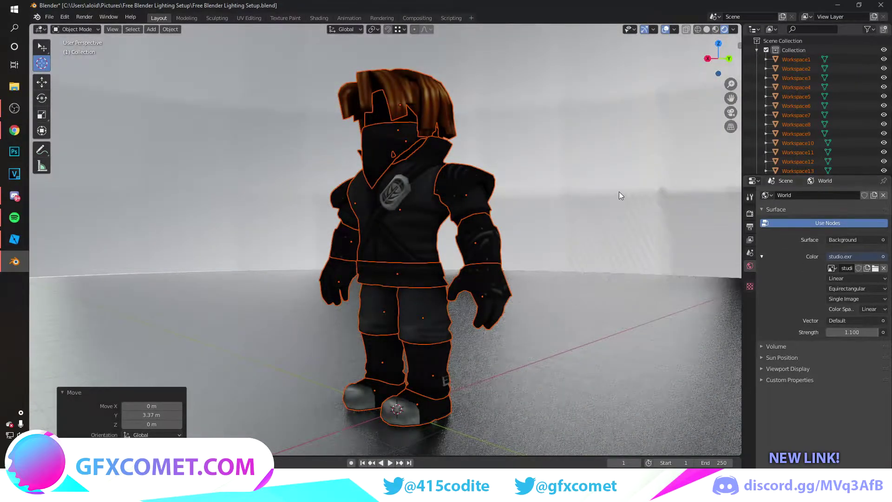
click(619, 192)
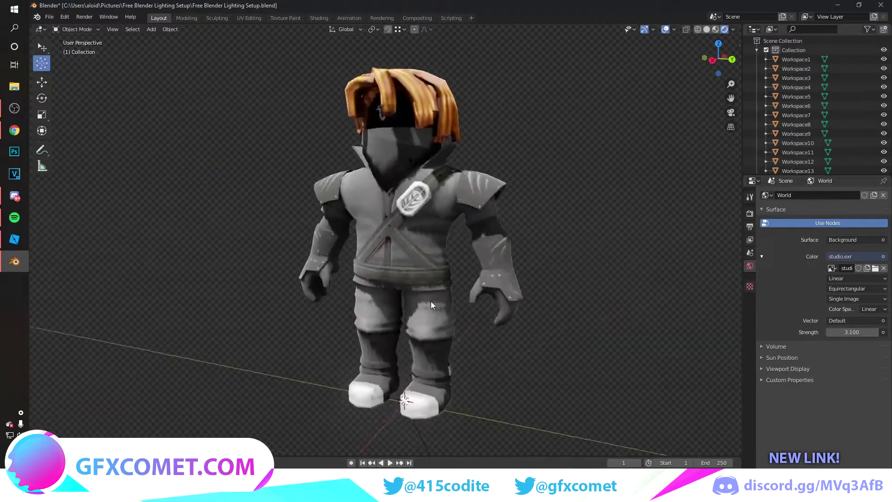
Select the ninja's jacket to inspect its material
mouse_move(431, 301)
middle_down()
mouse_move(356, 297)
mouse_move(559, 244)
middle_up()
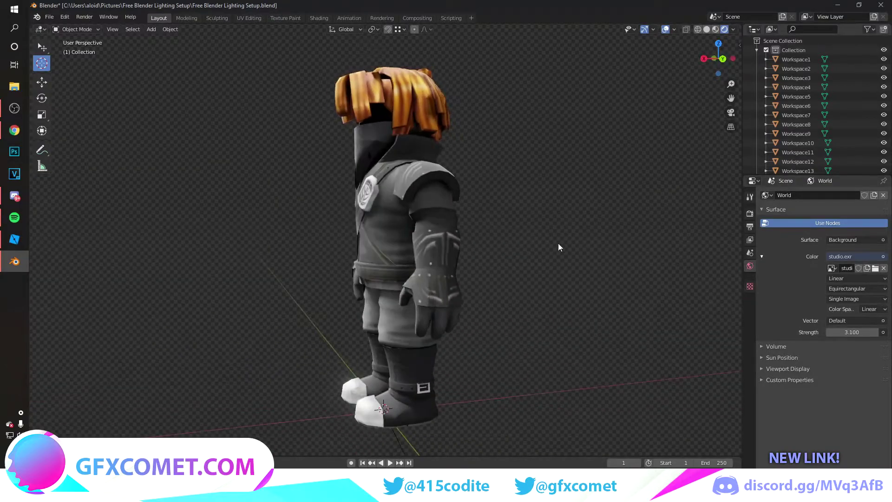
click(386, 153)
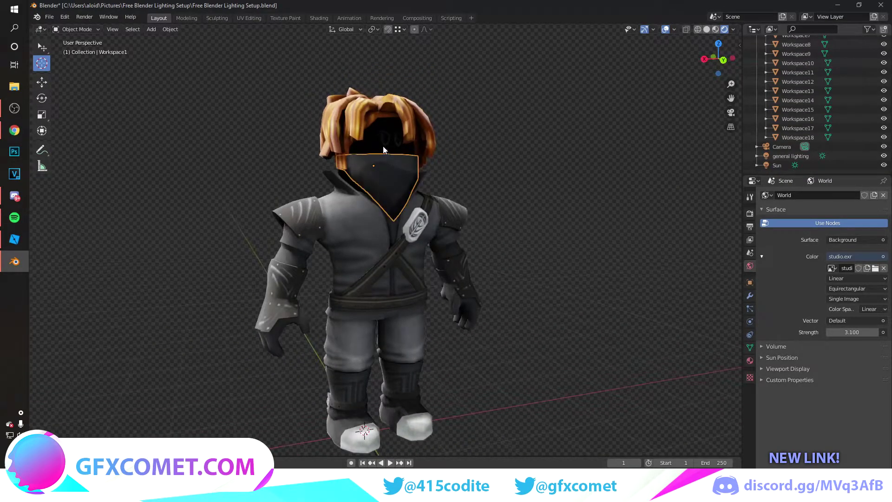
click(383, 146)
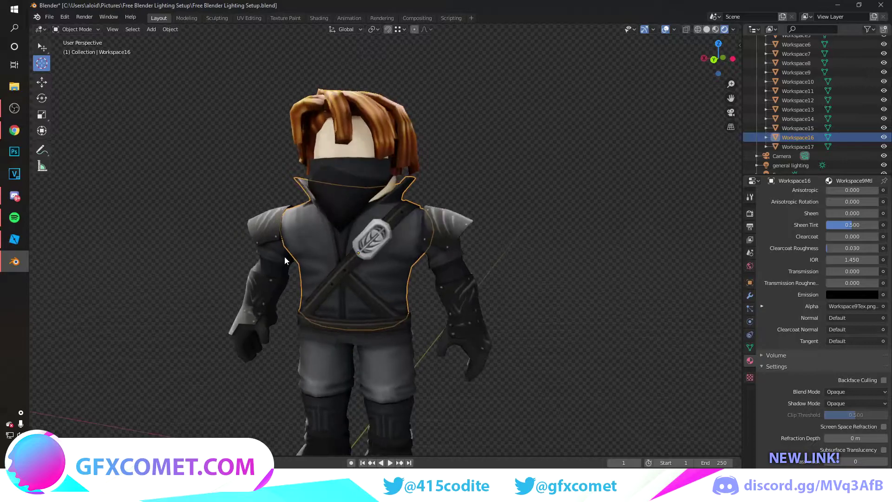
mouse_move(422, 226)
middle_down()
mouse_move(320, 247)
mouse_move(385, 181)
mouse_move(347, 46)
middle_up()
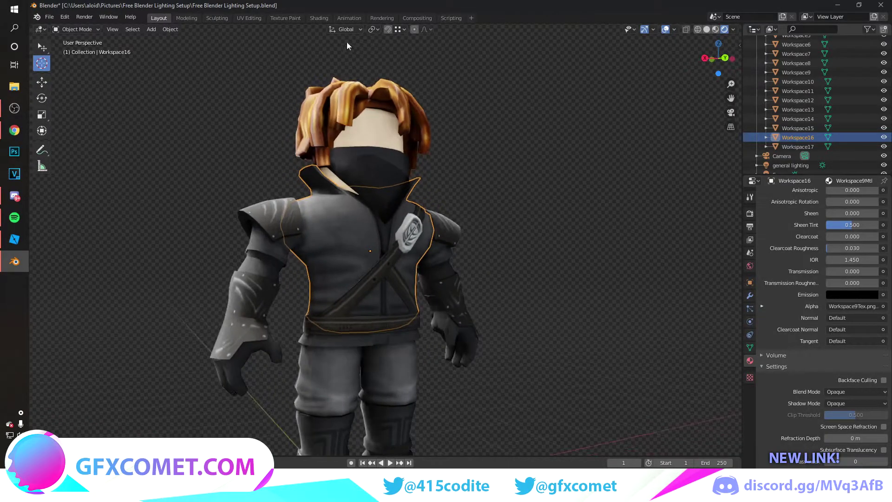
In the Shading workspace, move the jacket's image texture node to the far left
click(318, 18)
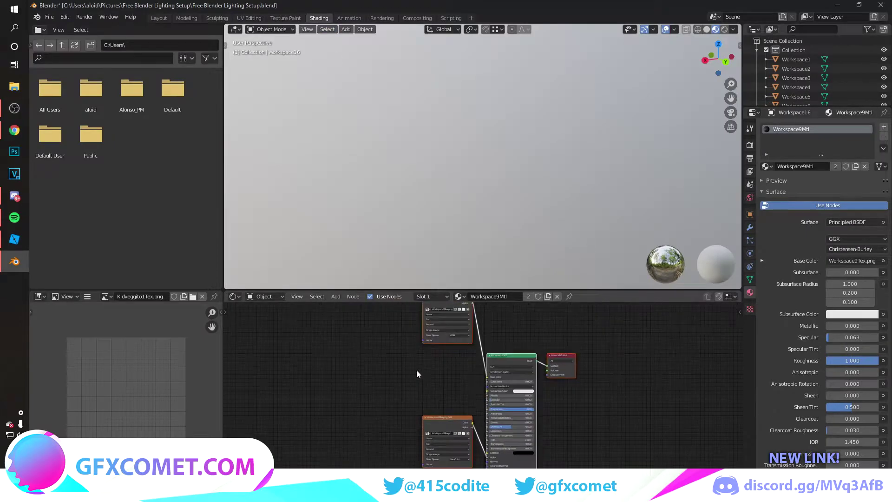
mouse_move(438, 366)
middle_down()
mouse_move(450, 386)
mouse_move(434, 348)
middle_up()
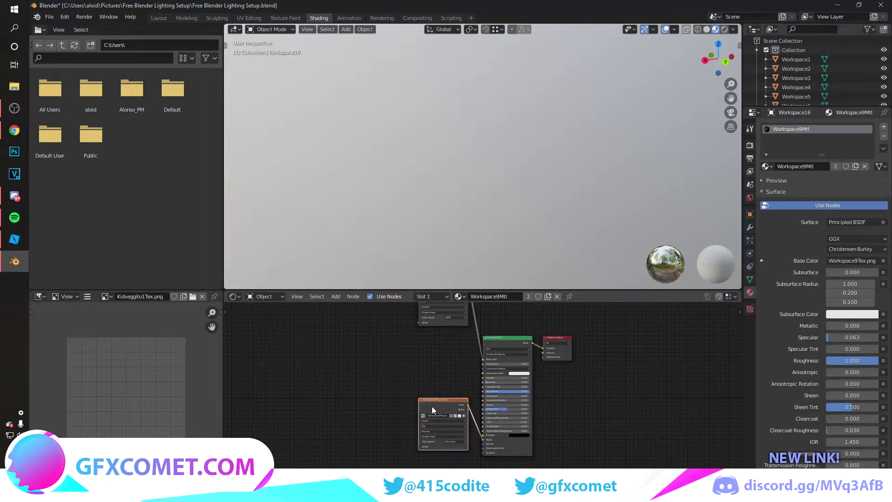
key(g)
middle_drag(416, 419, 535, 437)
drag(538, 352, 299, 370)
middle_drag(439, 418, 478, 399)
Add a ColorRamp node and a Separate RGB node to the jacket material
key(shift+a)
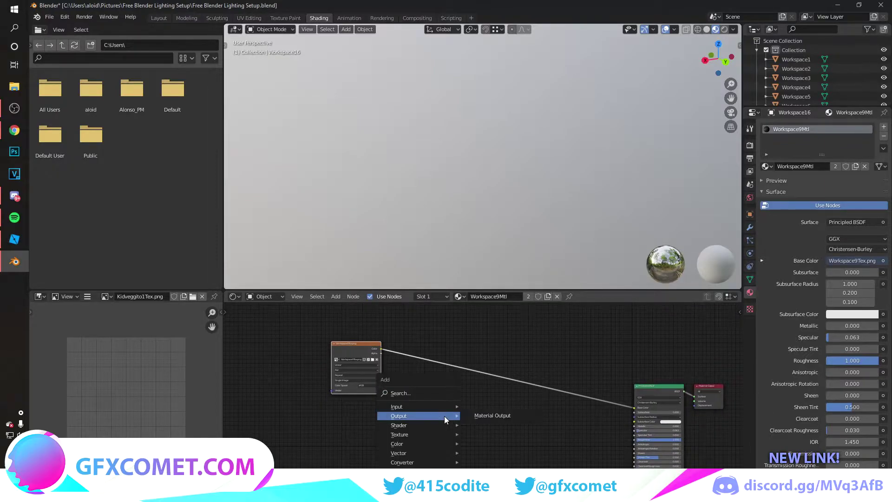
click(429, 394)
text(color ramp)
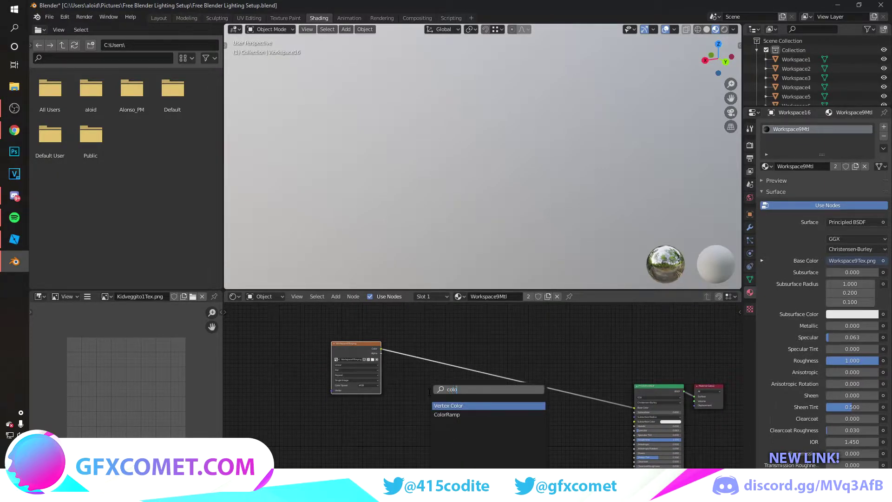
key(Return)
click(485, 411)
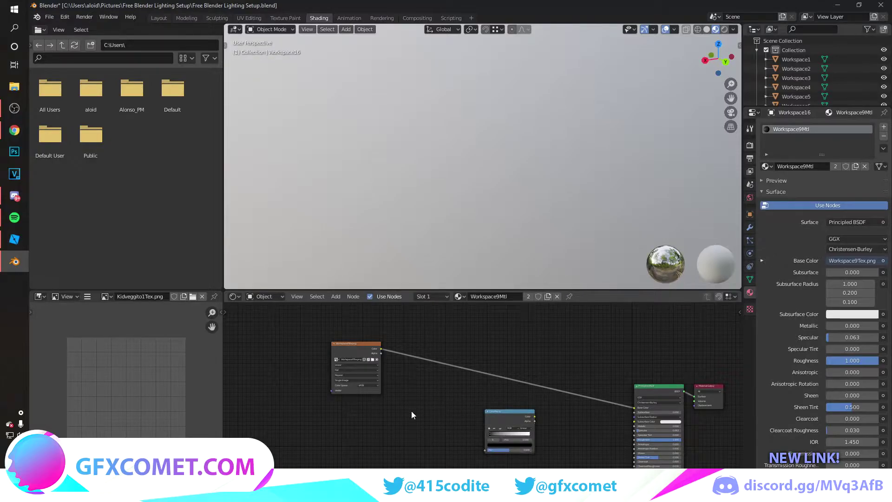
key(shift+a)
click(421, 390)
text(separate)
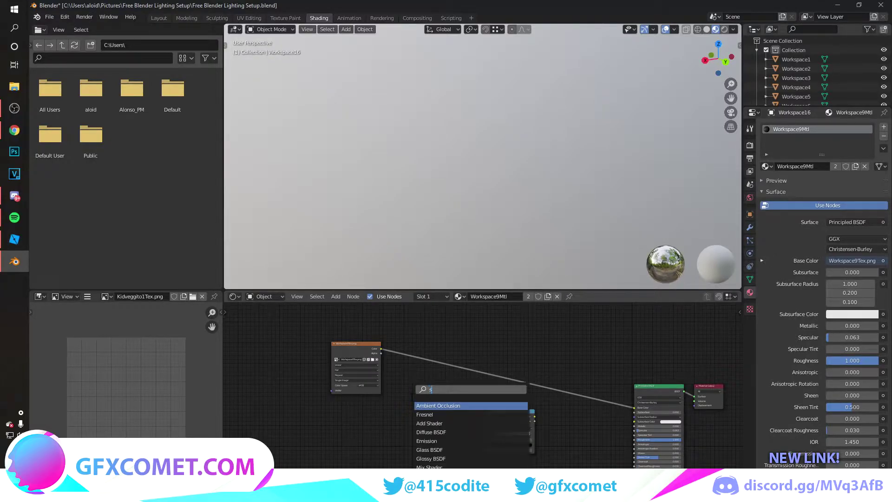
key(Return)
click(424, 405)
Add a Bump node near the jacket's shader
drag(503, 416, 484, 411)
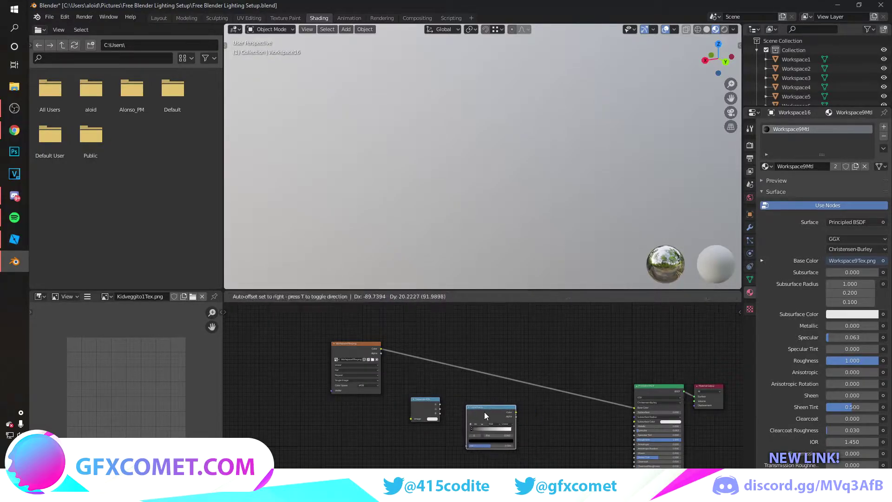
key(shift+a)
click(568, 392)
text(bump)
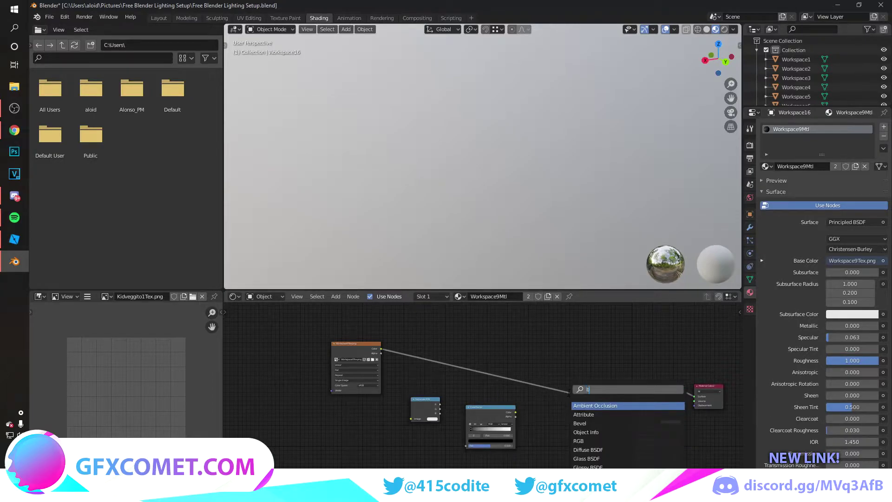
key(Return)
click(581, 442)
Wire Color→Separate RGB, R→ColorRamp Fac, G→Bump Height, Bump→Normal, ColorRamp→Roughness
drag(406, 401, 392, 390)
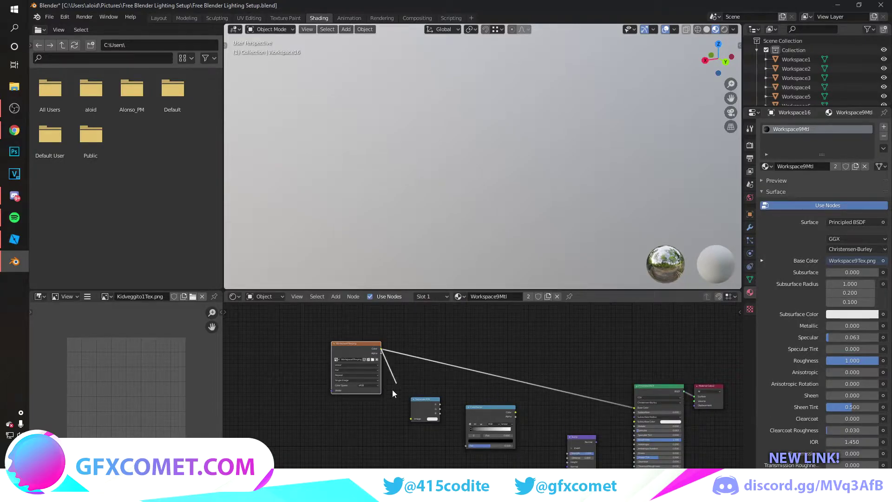
scroll(460, 453, up, 3)
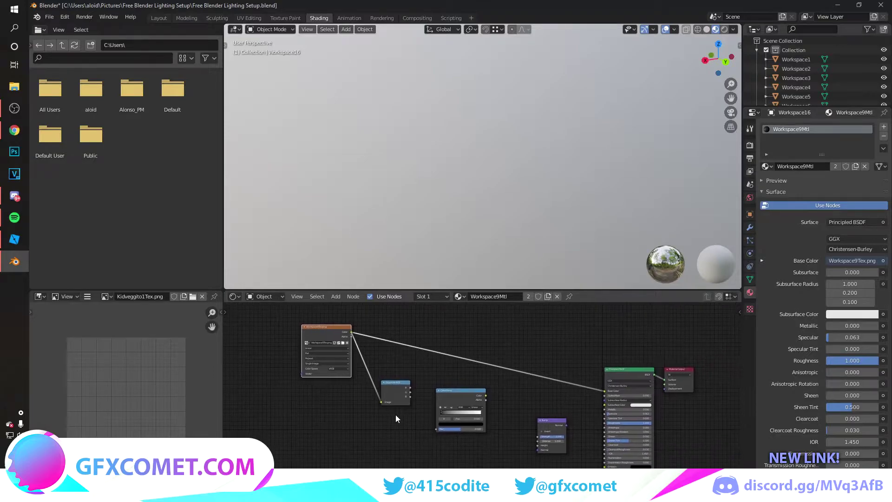
drag(384, 385, 420, 439)
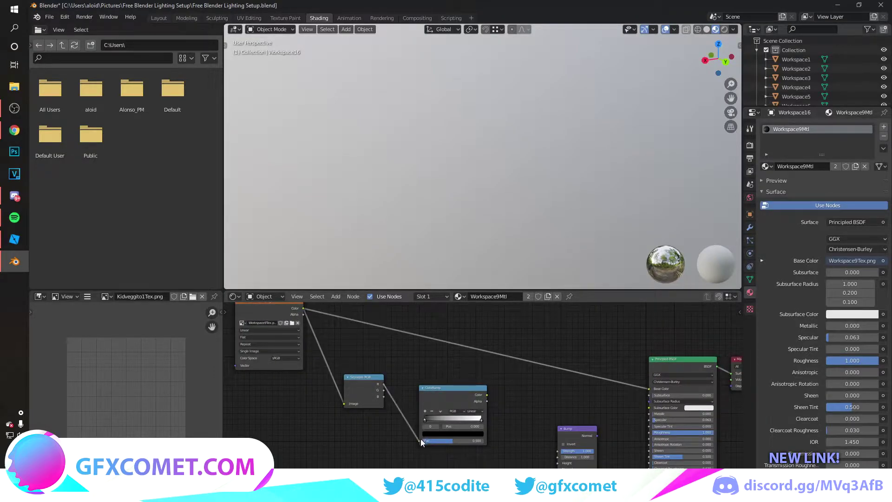
drag(384, 391, 557, 463)
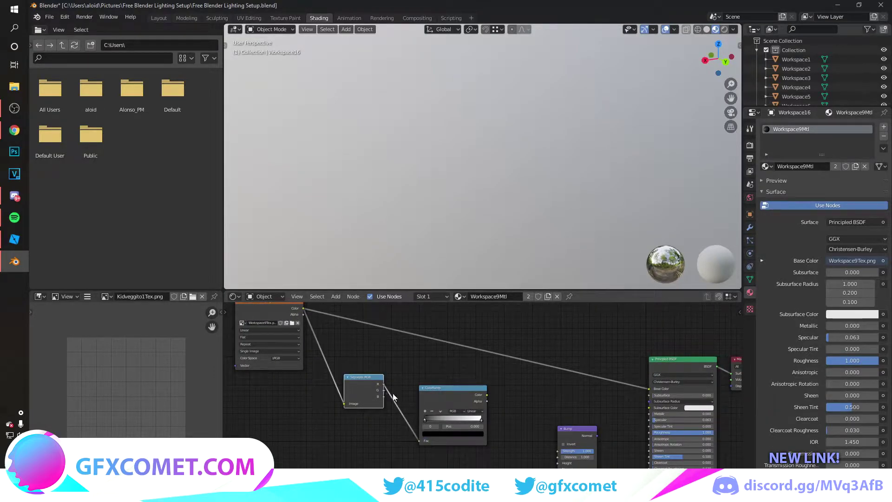
middle_drag(636, 450, 454, 382)
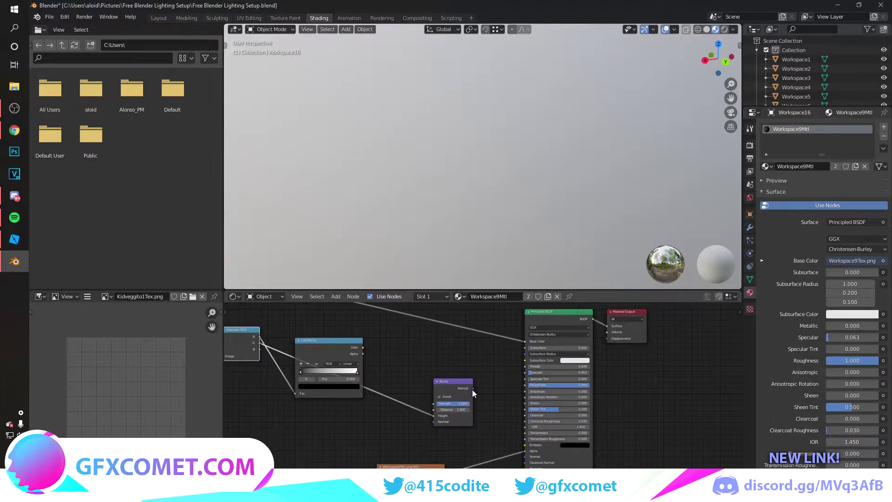
drag(473, 389, 525, 456)
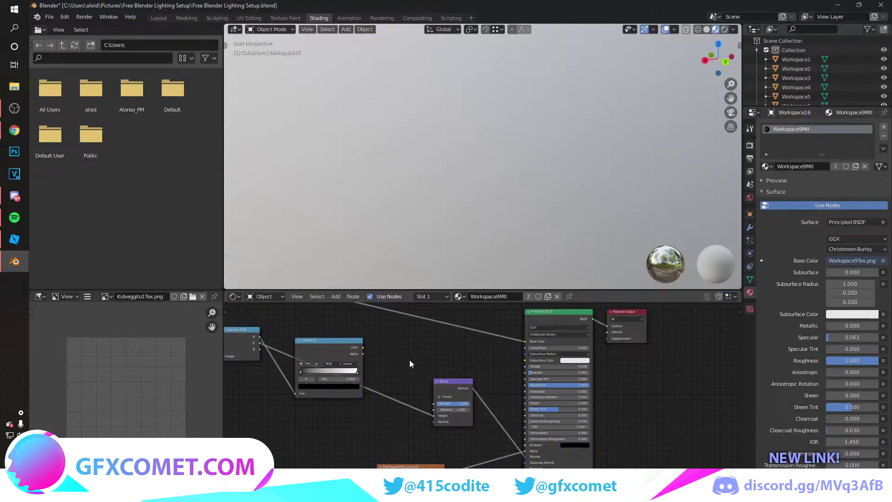
middle_drag(410, 363, 352, 360)
drag(342, 365, 504, 403)
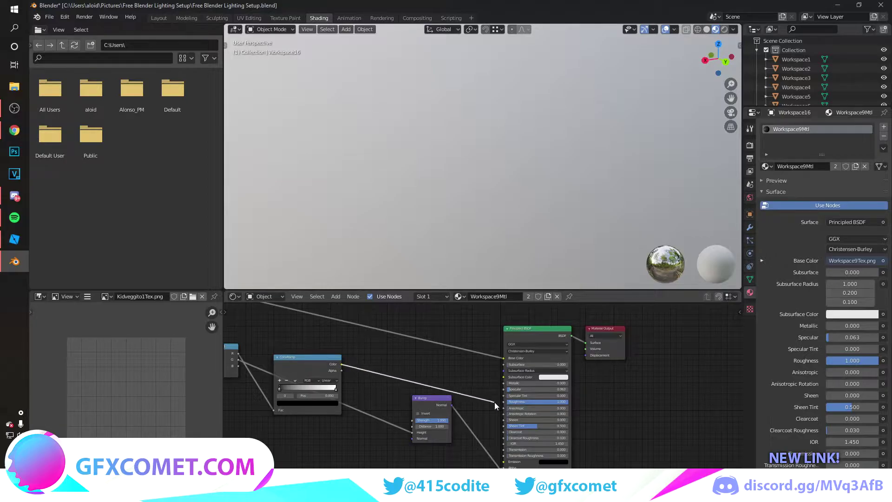
middle_drag(509, 178, 701, 131)
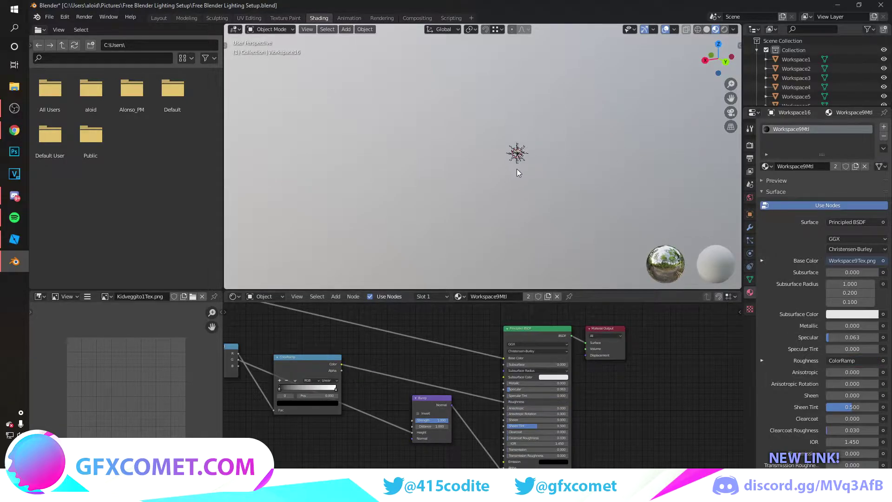
key(shift+grave)
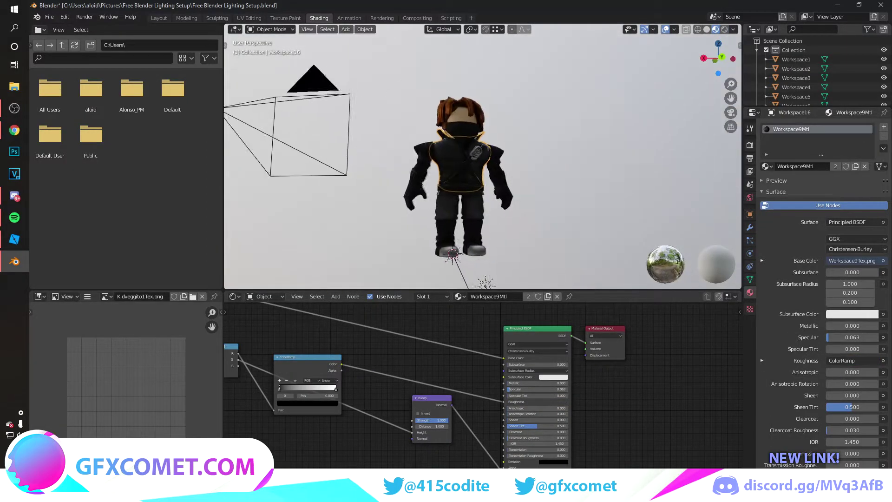
Fly the view around the character's chest, then return to the Layout workspace
key(w)
key(s)
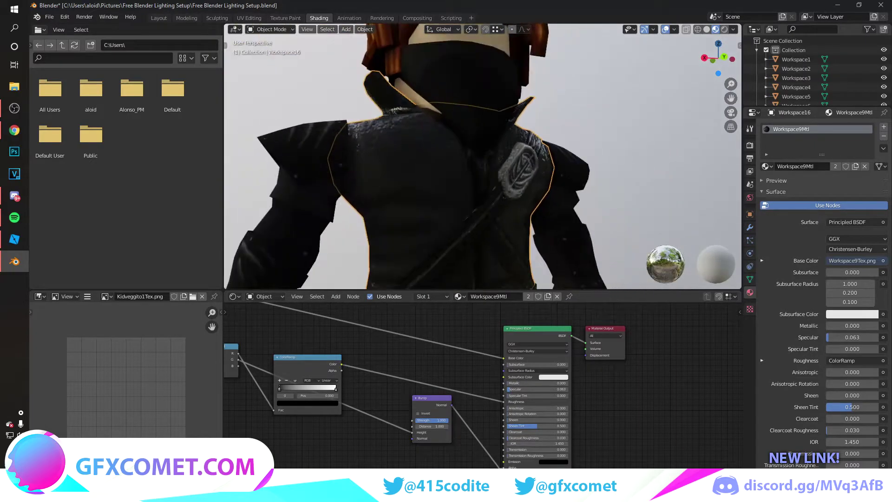
key(w)
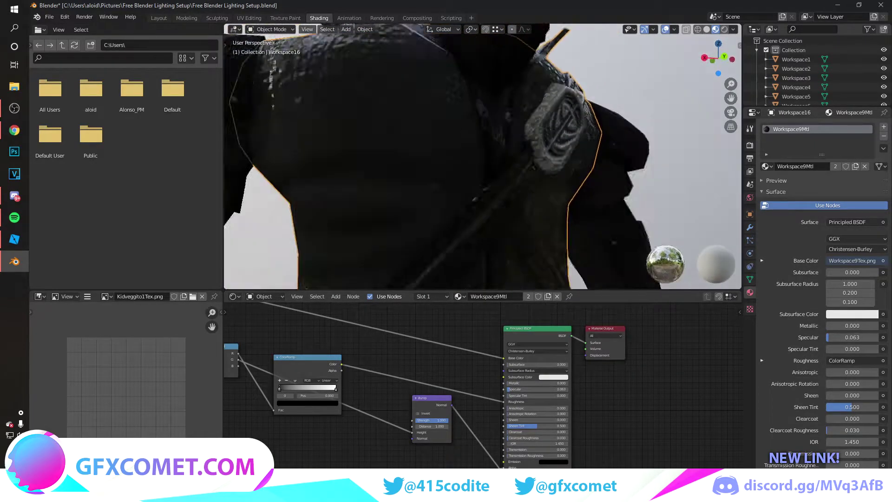
key(s)
click(495, 96)
click(160, 18)
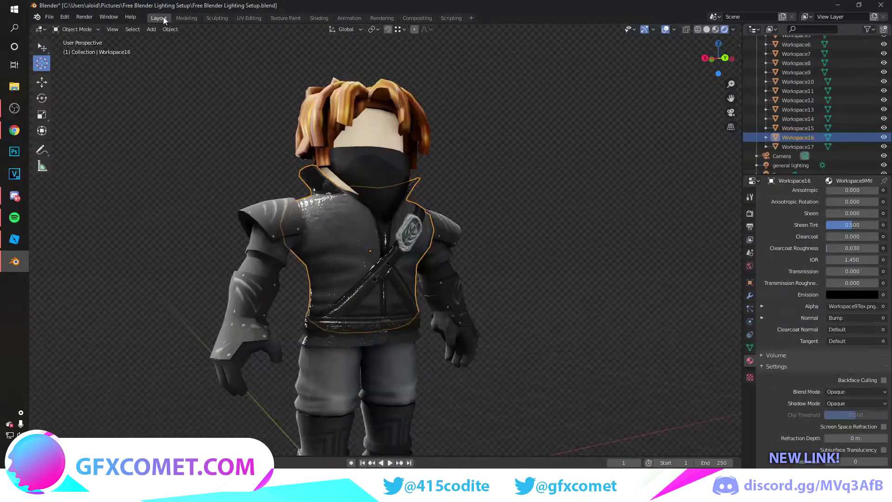
Set the jacket material's Metallic to 0.652 and Specular to 0.150
key(shift+grave)
key(s)
key(w)
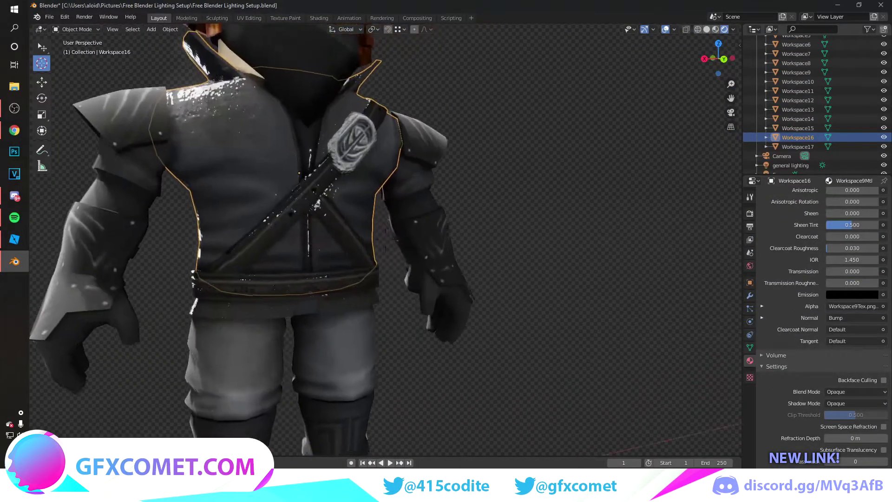
key(s)
scroll(824, 252, up, 5)
scroll(824, 252, up, 5)
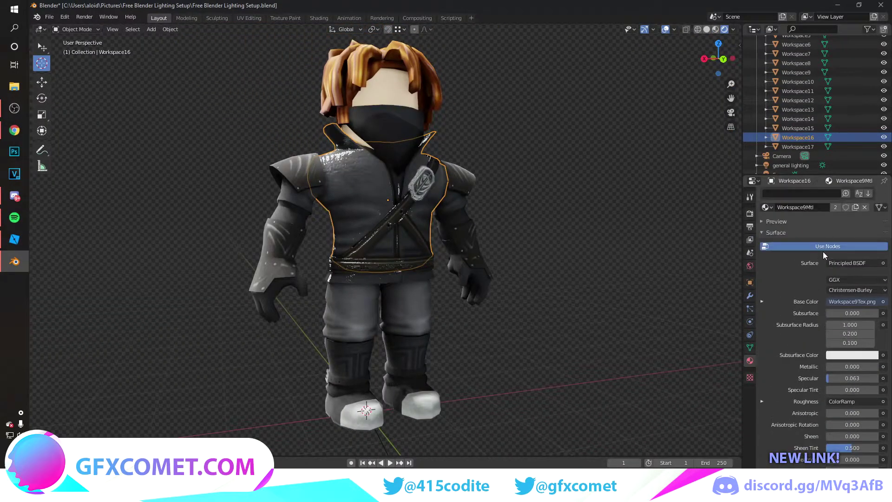
scroll(852, 405, up, 4)
drag(838, 405, 781, 414)
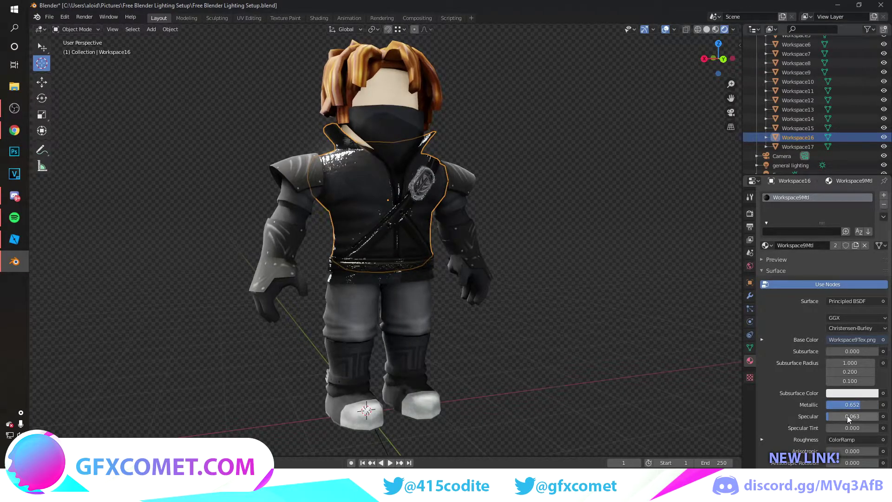
drag(847, 416, 831, 415)
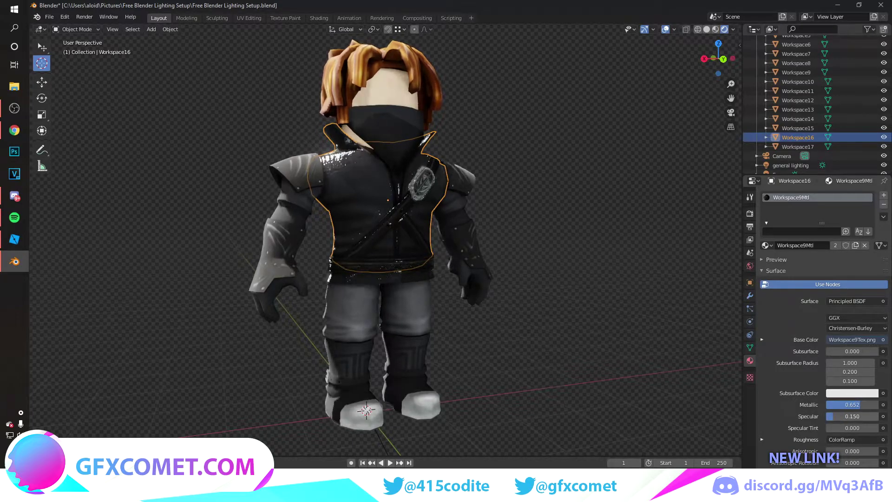
drag(832, 415, 851, 415)
Deselect the jacket and select the shoulder pad piece
click(545, 182)
click(294, 168)
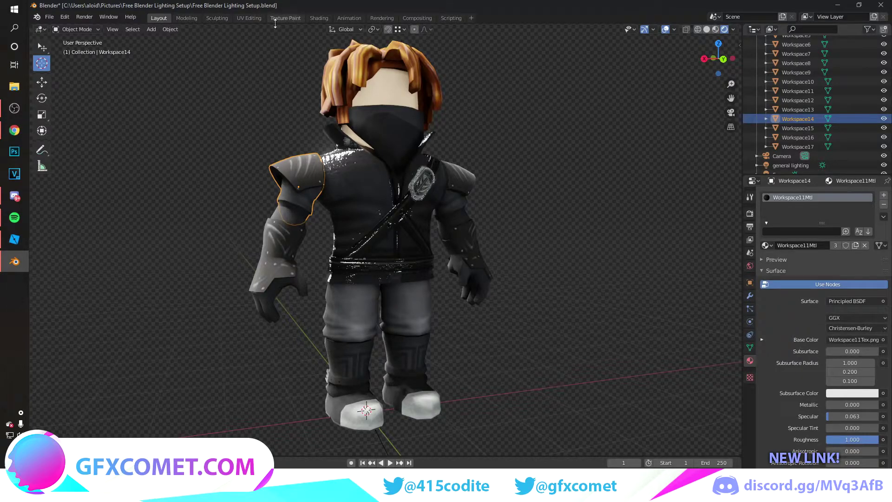
click(319, 18)
Move the shoulder pad's image texture node left and add a Separate RGB node
middle_drag(417, 358, 547, 341)
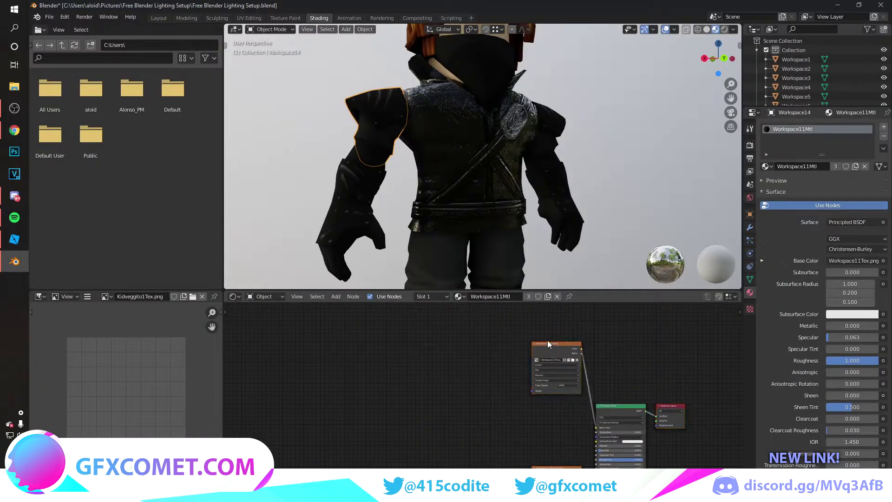
drag(547, 344, 277, 343)
key(shift+a)
text(se)
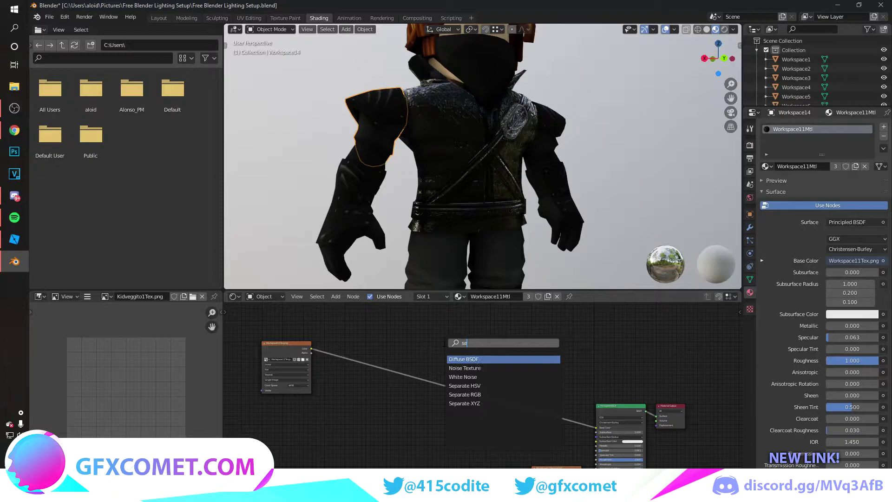
key(Down)
key(Down)
key(Down)
key(Down)
key(Return)
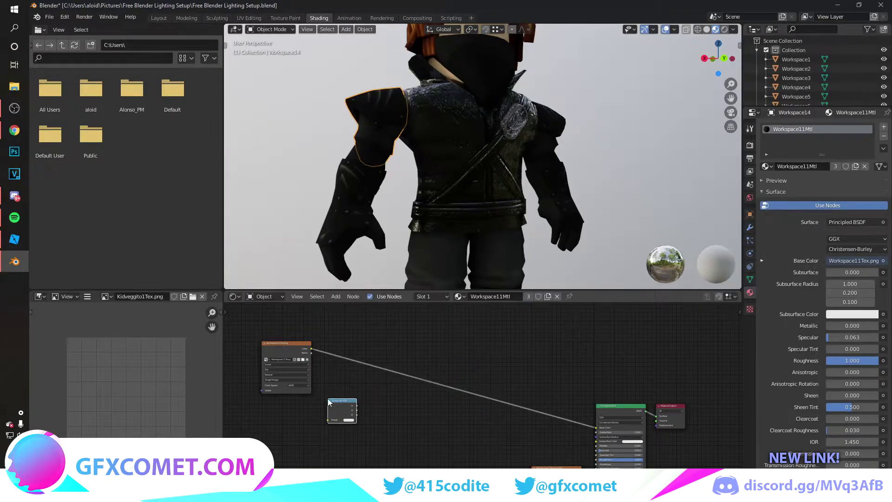
Add ColorRamp and Bump nodes to the shoulder pad material
middle_drag(407, 418, 409, 396)
click(410, 395)
text(col)
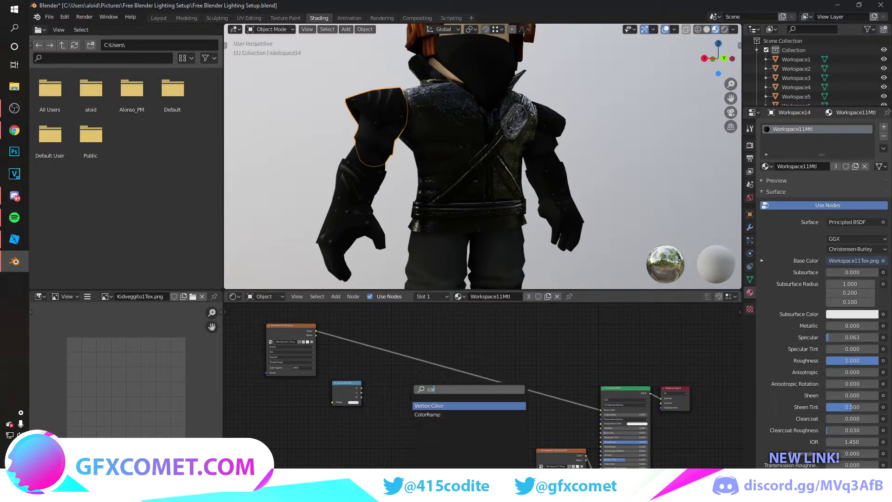
key(Down)
key(Return)
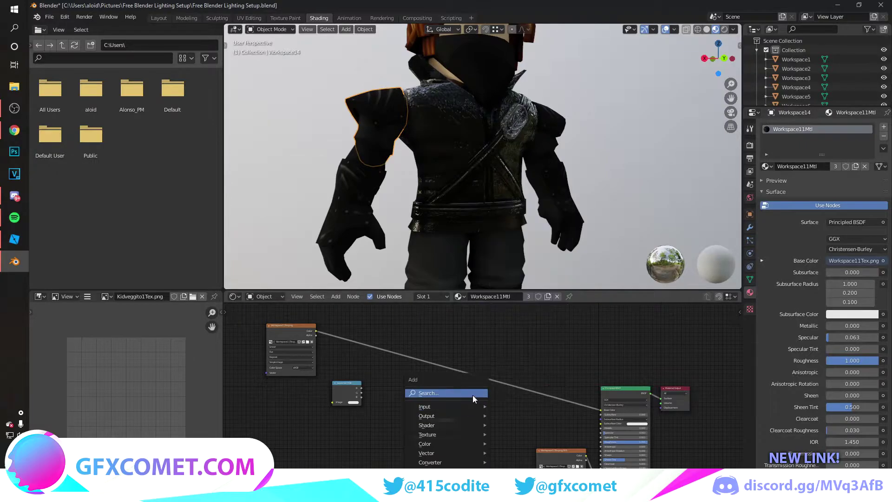
click(474, 395)
key(Return)
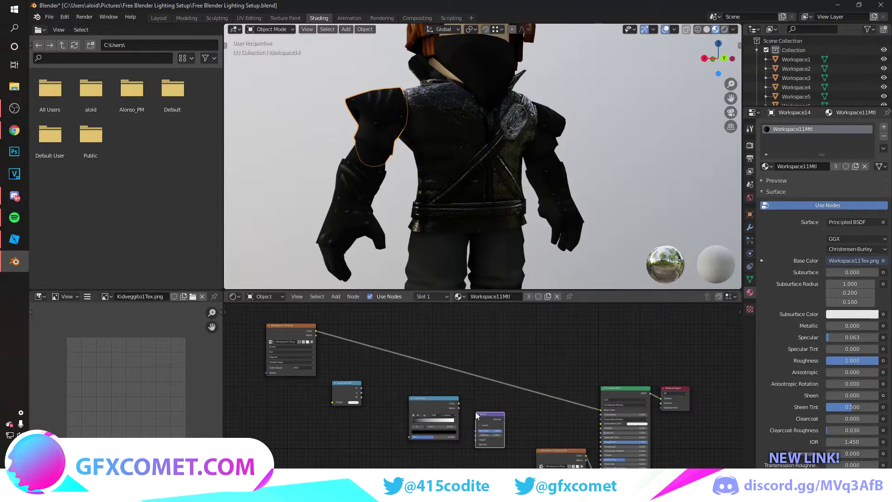
middle_drag(508, 433, 622, 459)
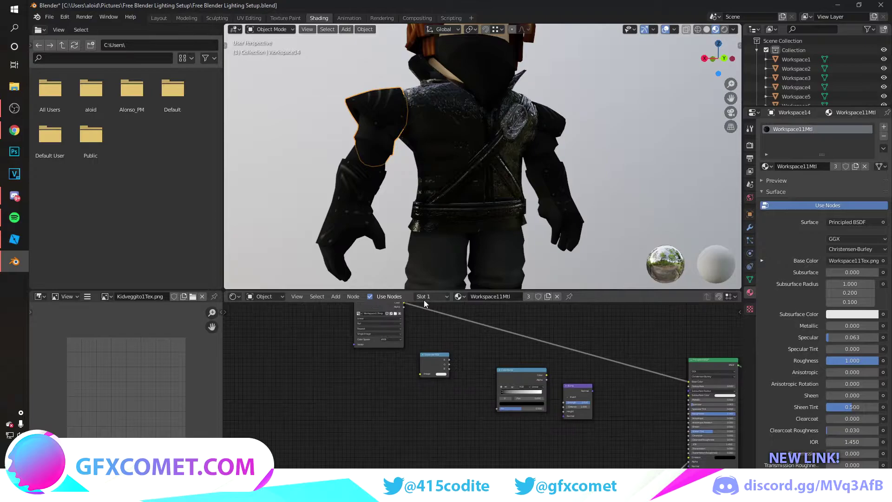
Wire Image→Separate RGB→Bump Height→Normal and lower roughness to 0.541
mouse_move(411, 308)
mouse_down()
mouse_move(427, 376)
mouse_move(503, 418)
mouse_up()
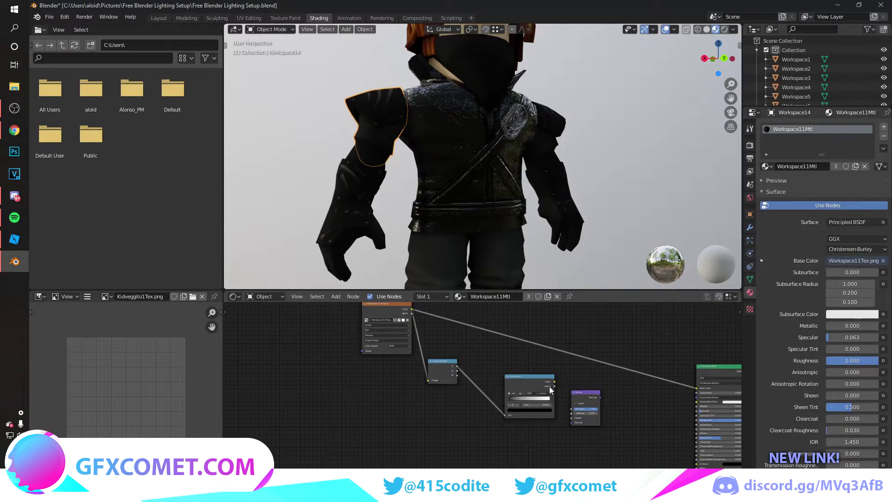
drag(458, 374, 571, 417)
middle_drag(570, 417, 514, 404)
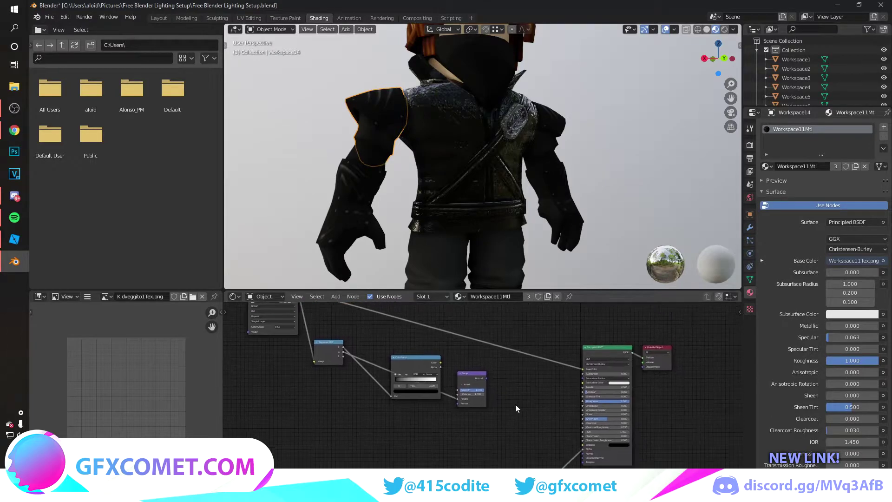
drag(487, 378, 582, 453)
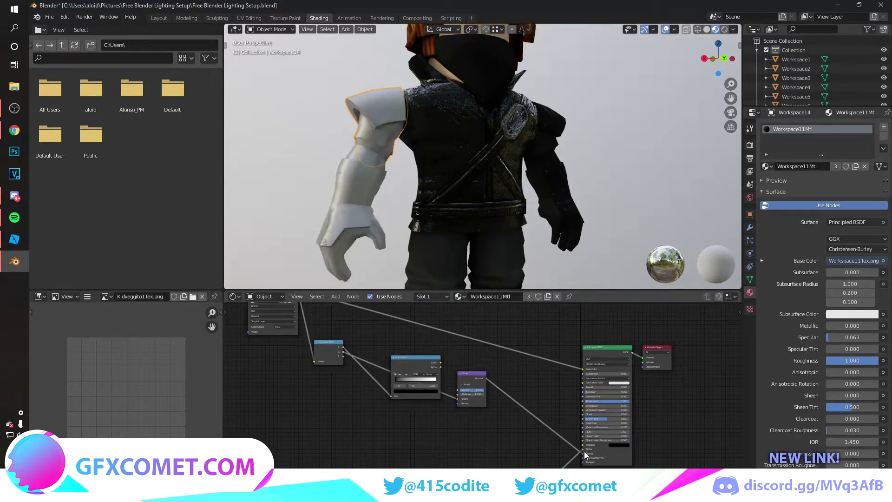
drag(414, 350, 417, 346)
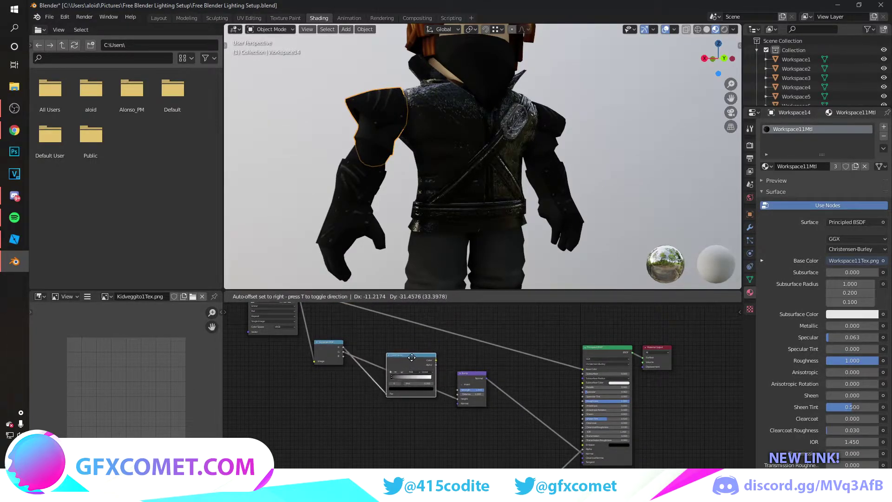
drag(619, 405, 604, 404)
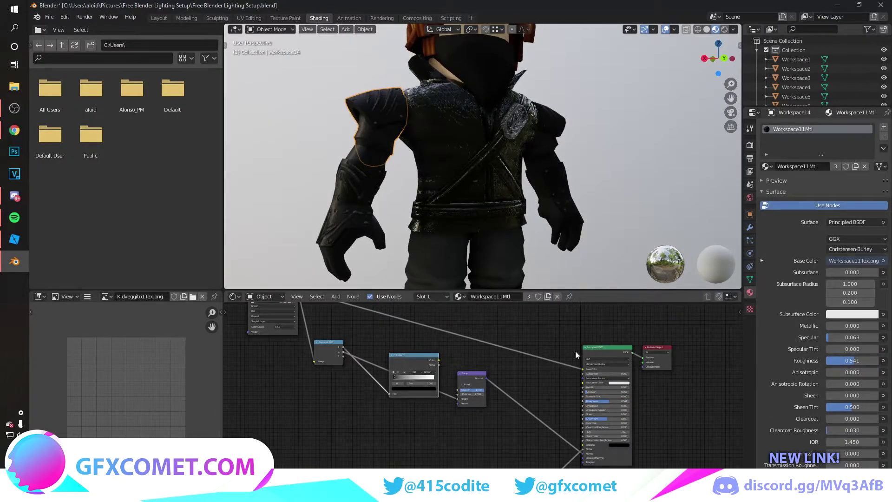
click(158, 18)
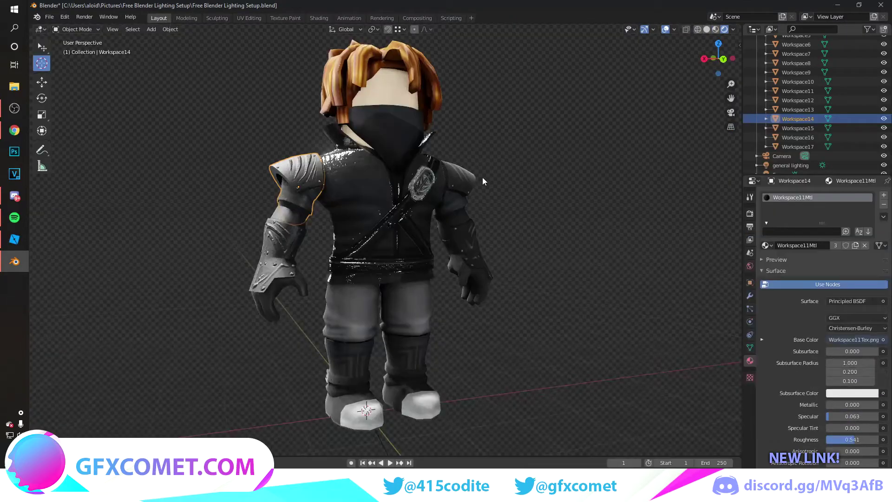
mouse_move(482, 177)
middle_down()
mouse_move(345, 246)
mouse_move(310, 232)
mouse_move(394, 241)
middle_up()
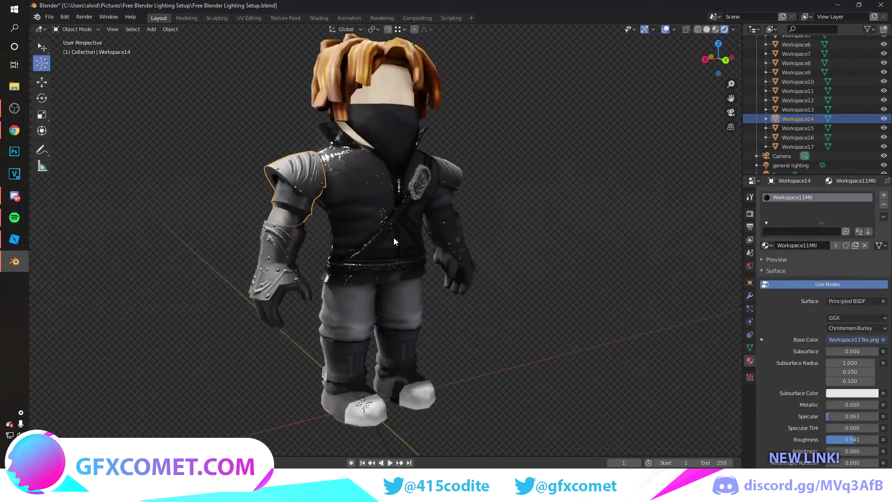
mouse_move(290, 198)
middle_down()
mouse_move(341, 242)
mouse_move(367, 319)
middle_up()
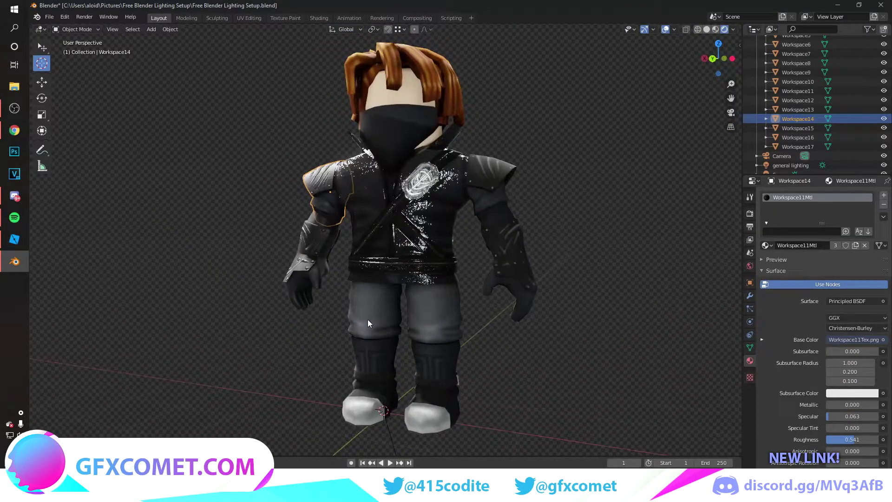
click(377, 320)
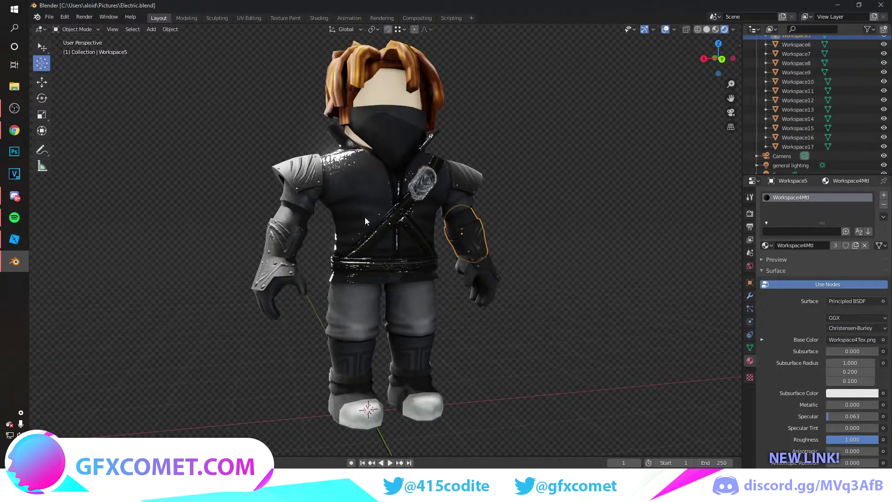
mouse_move(366, 221)
middle_down()
mouse_move(410, 299)
mouse_move(421, 271)
mouse_move(414, 268)
mouse_move(464, 274)
mouse_move(447, 173)
middle_up()
click(447, 173)
middle_drag(447, 249, 420, 249)
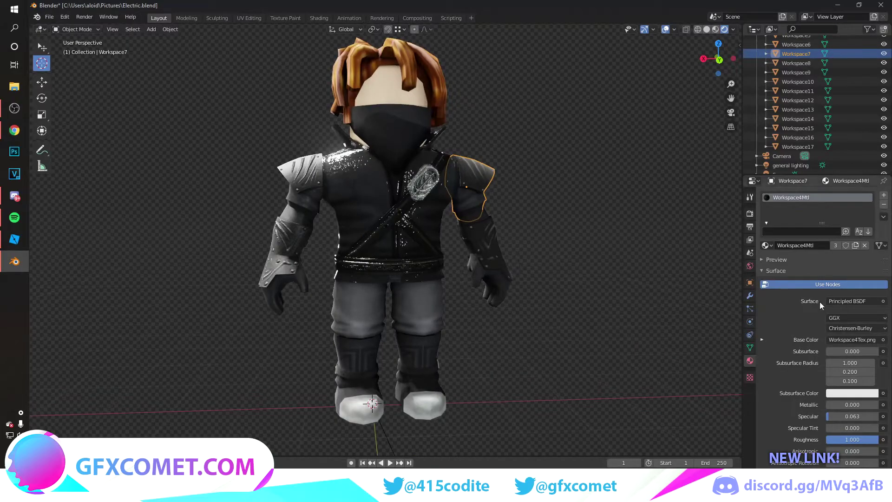
click(431, 322)
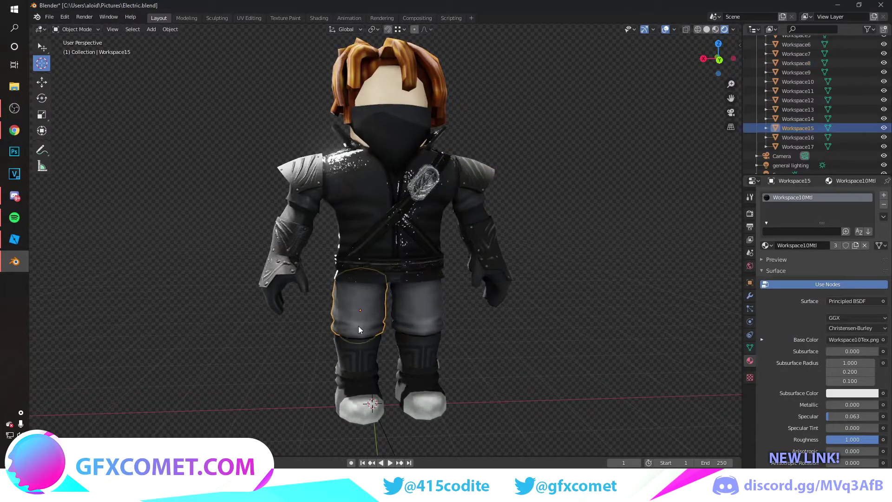
click(359, 325)
click(361, 374)
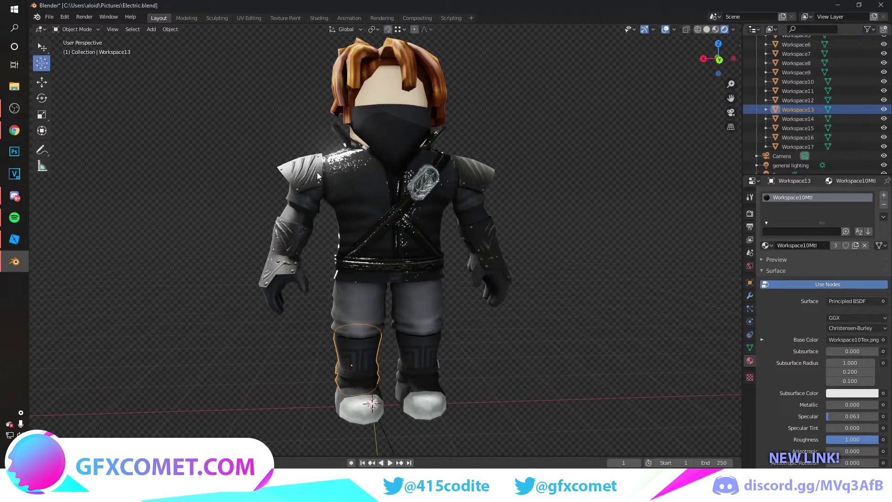
middle_drag(380, 265, 429, 249)
mouse_move(336, 267)
middle_down()
mouse_move(430, 263)
mouse_move(358, 280)
mouse_move(265, 279)
mouse_move(188, 29)
middle_up()
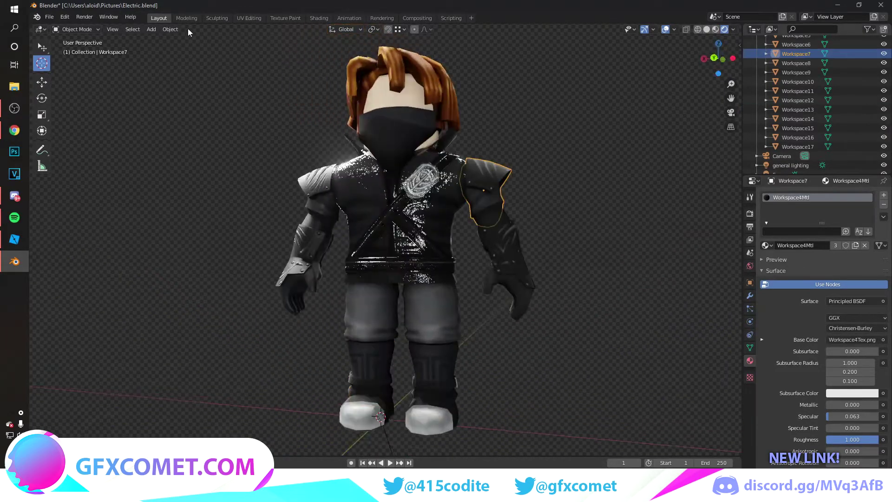
Add the ColorRamp and bump node setup, linking the texture colour into Separate RGB
click(319, 18)
key(shift+a)
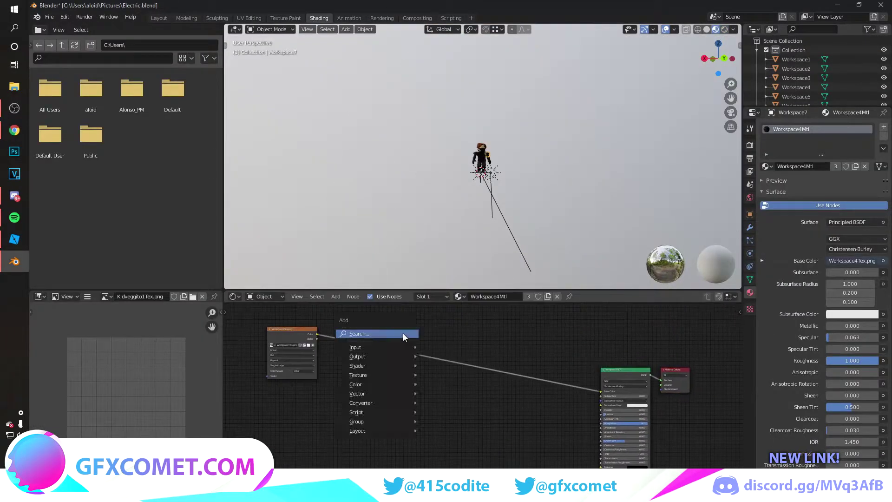
click(381, 333)
text(c)
click(468, 432)
key(shift+a)
click(544, 428)
drag(317, 334, 351, 413)
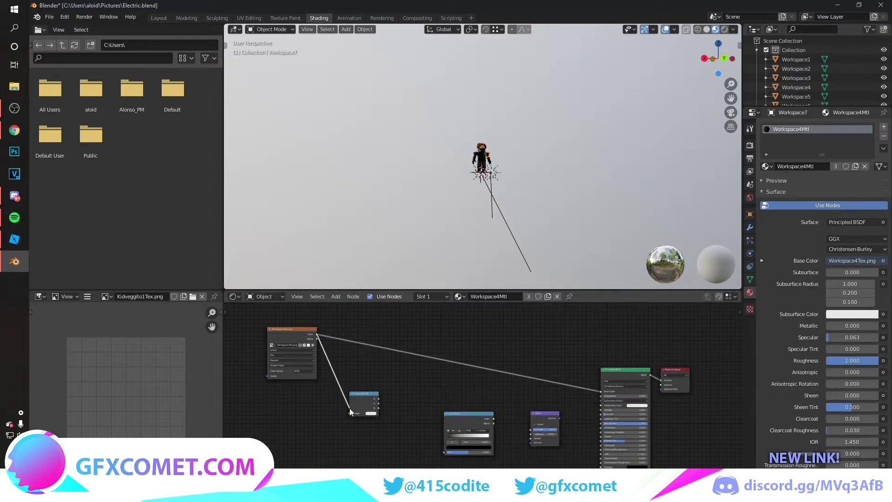
Paste the copied bump nodes into the pants material and move the Image Texture node aside
scroll(485, 206, up, 5)
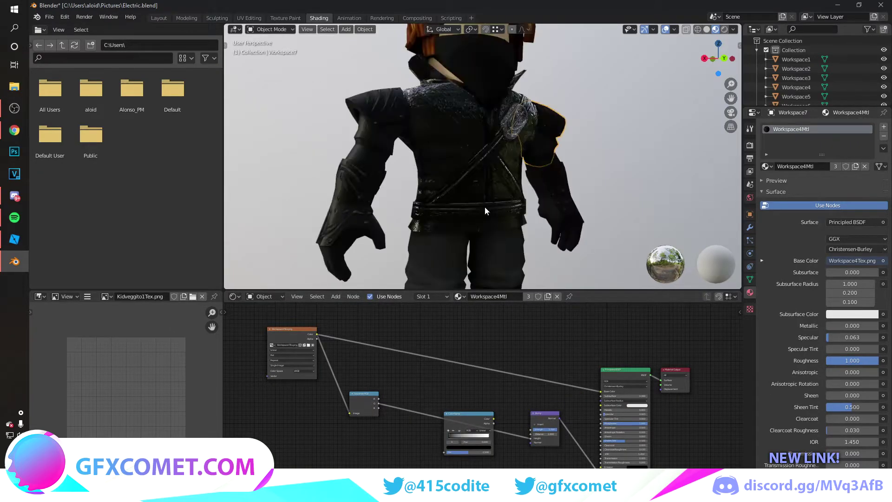
shift+middle_drag(399, 211, 369, 130)
click(471, 83)
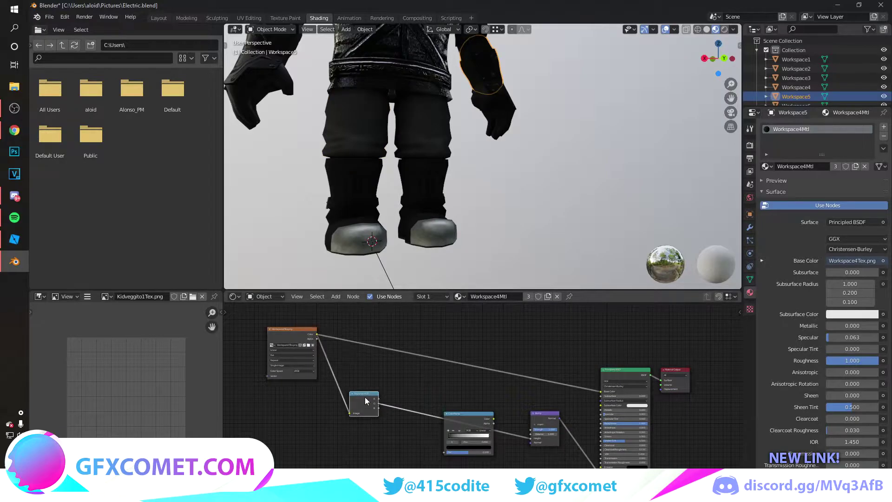
click(355, 123)
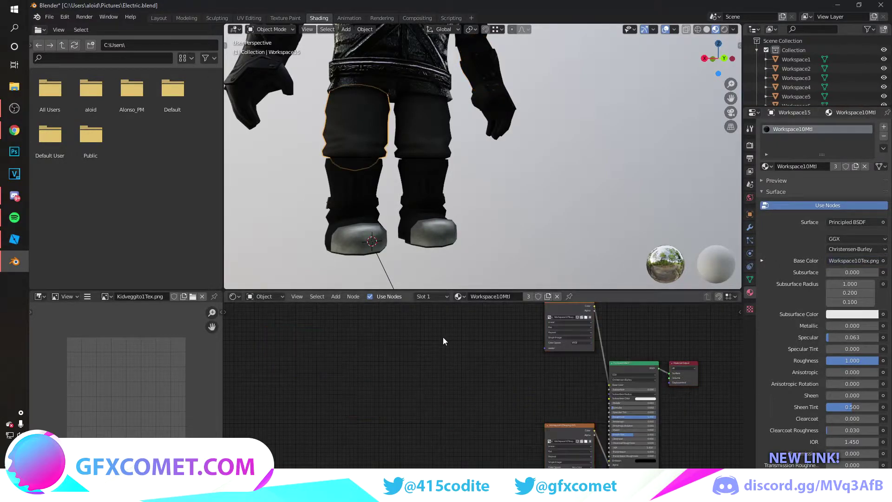
key(ctrl+v)
middle_drag(514, 417, 488, 397)
drag(581, 309, 348, 309)
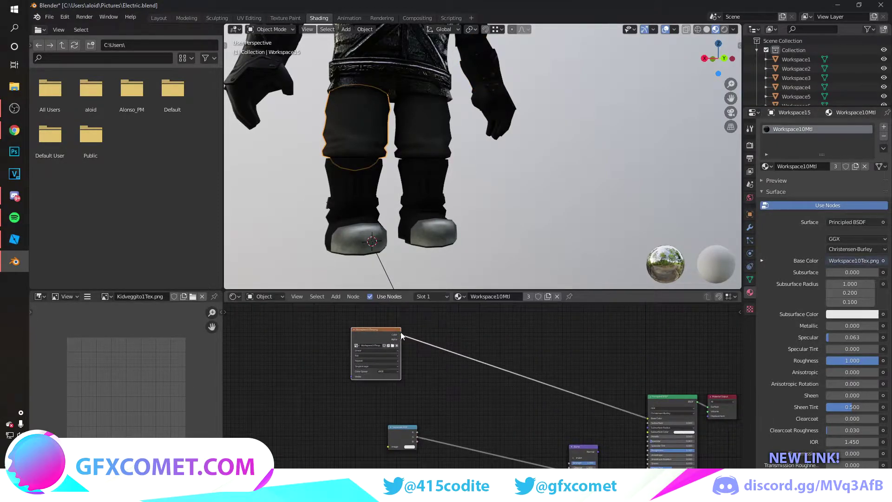
Paste the bump nodes into the right leg's material and wire its Image Texture Color into Separate RGB
click(422, 164)
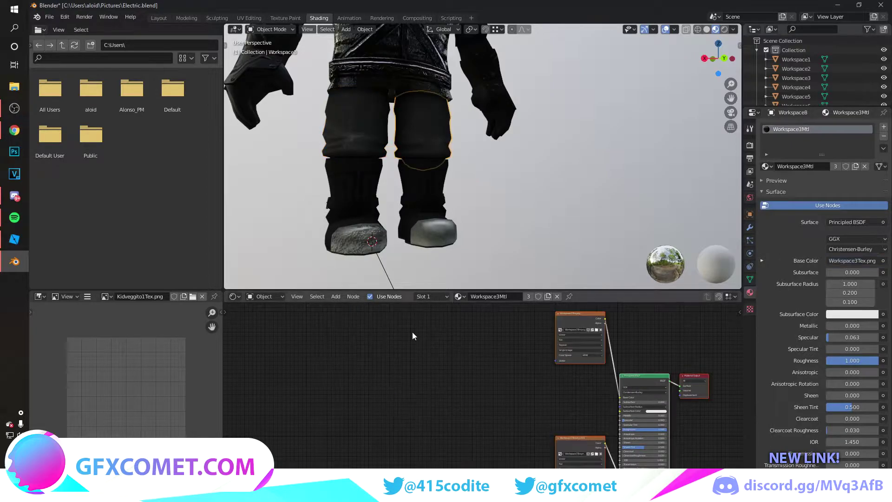
key(ctrl+v)
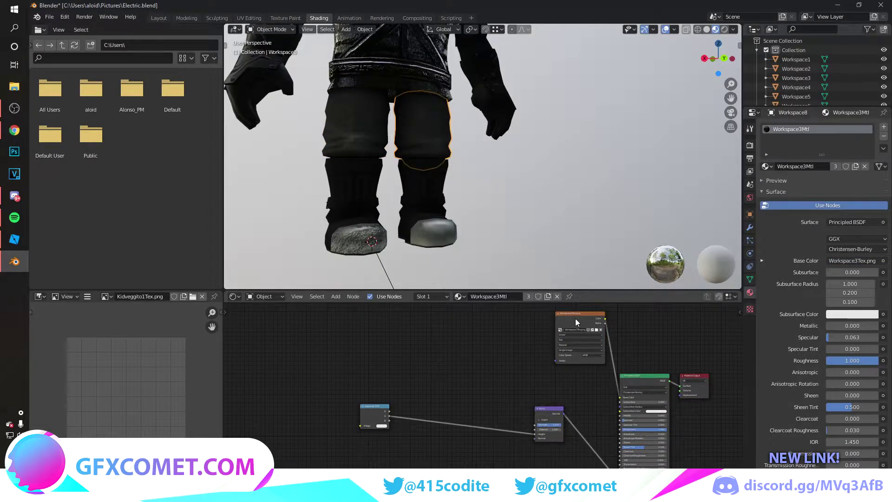
drag(576, 319, 291, 335)
drag(322, 336, 359, 425)
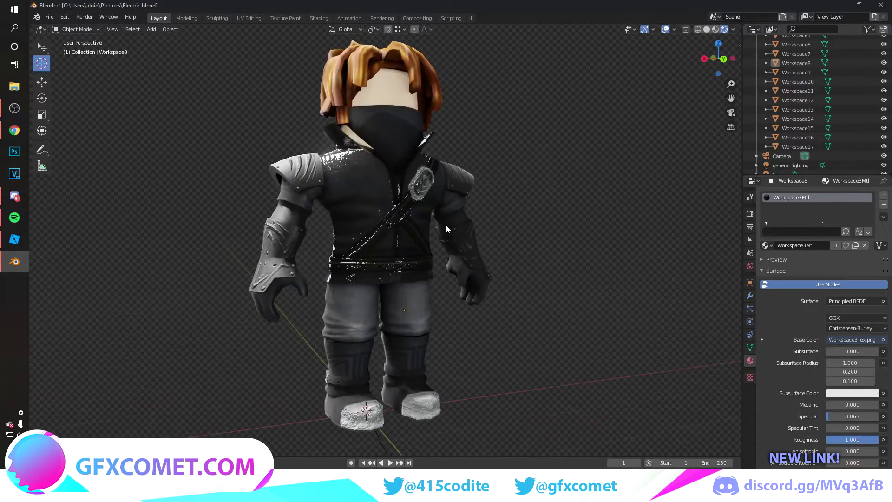
Set one pant leg to metallic 0.739 and roughness 0.565, and the other leg to metallic 0.939
mouse_move(394, 292)
middle_down()
mouse_move(391, 315)
mouse_move(526, 327)
middle_up()
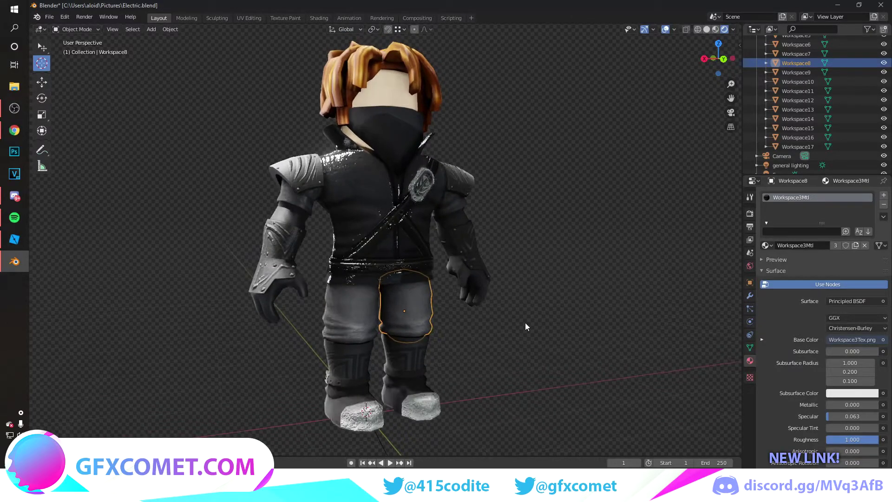
drag(842, 407, 865, 407)
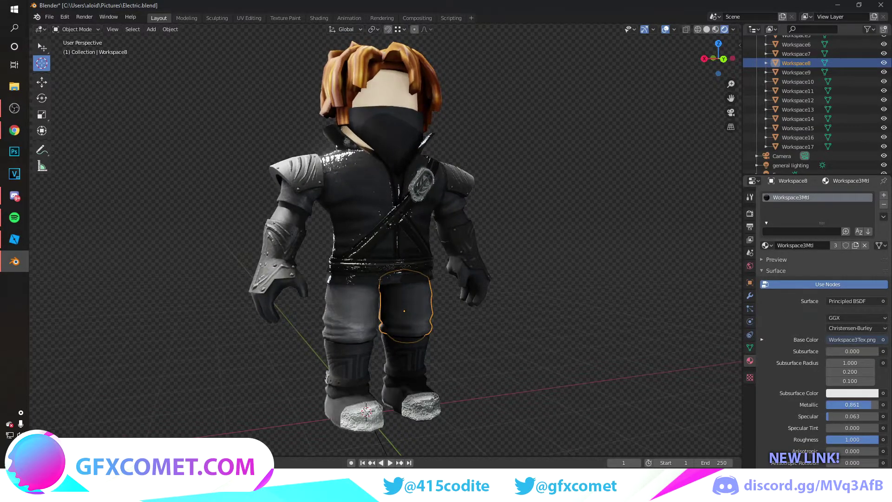
drag(852, 439, 865, 417)
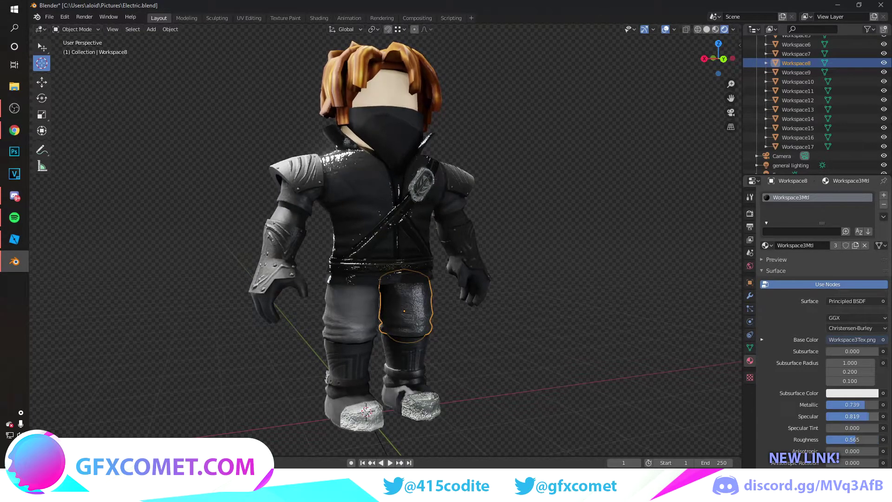
click(346, 334)
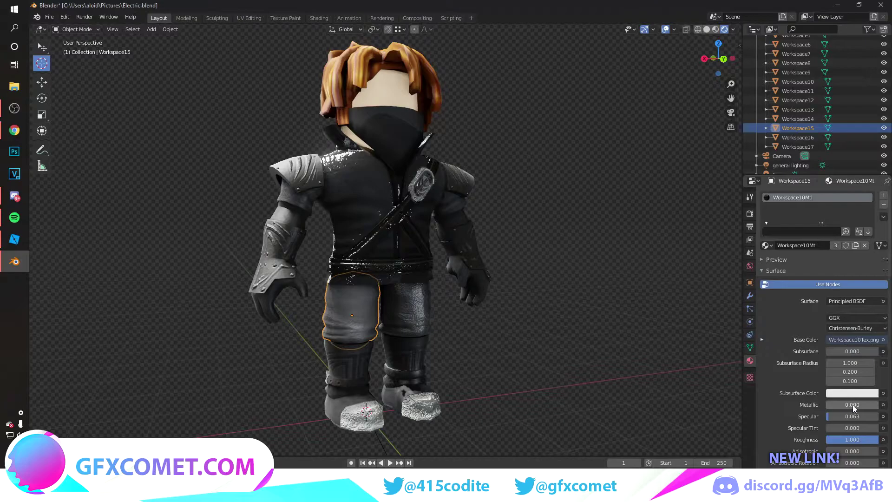
mouse_move(852, 405)
mouse_down()
mouse_move(877, 405)
mouse_move(878, 416)
mouse_move(839, 440)
mouse_up()
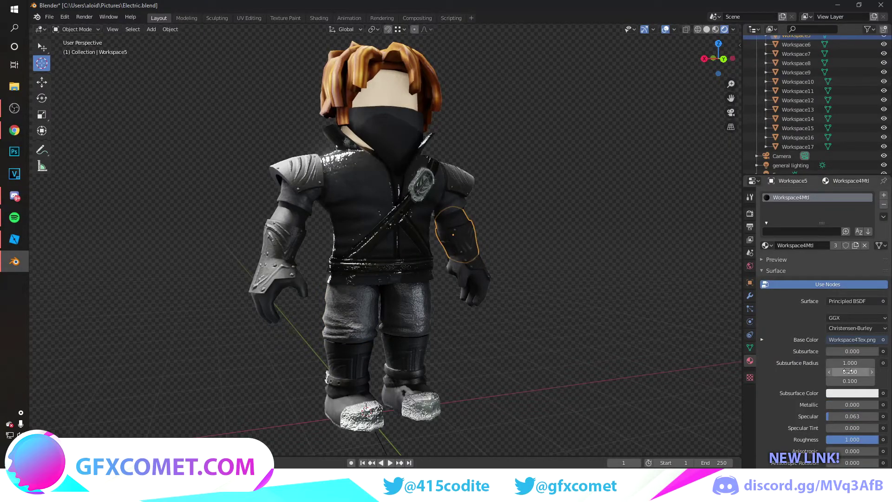
Lower the jacket's metallic, delete its roughness ColorRamp node, and set its roughness to 0.565
click(407, 252)
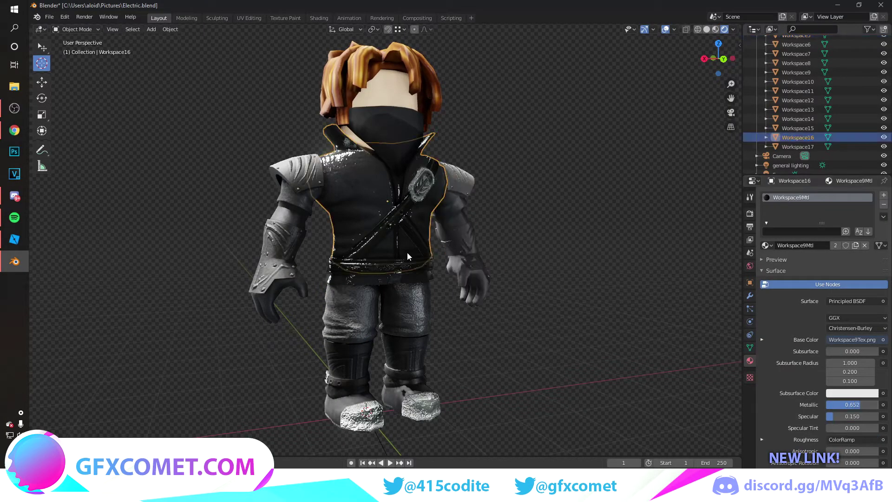
mouse_move(859, 406)
mouse_down()
mouse_move(832, 405)
mouse_move(852, 405)
mouse_up()
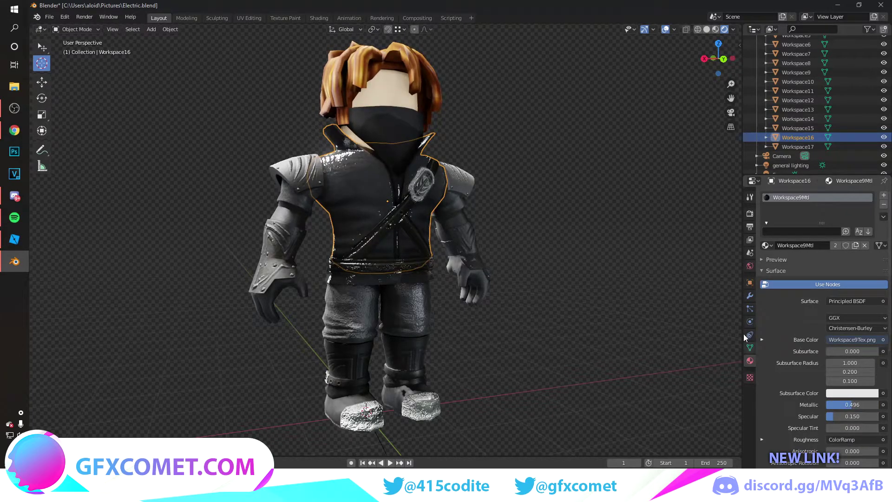
click(318, 18)
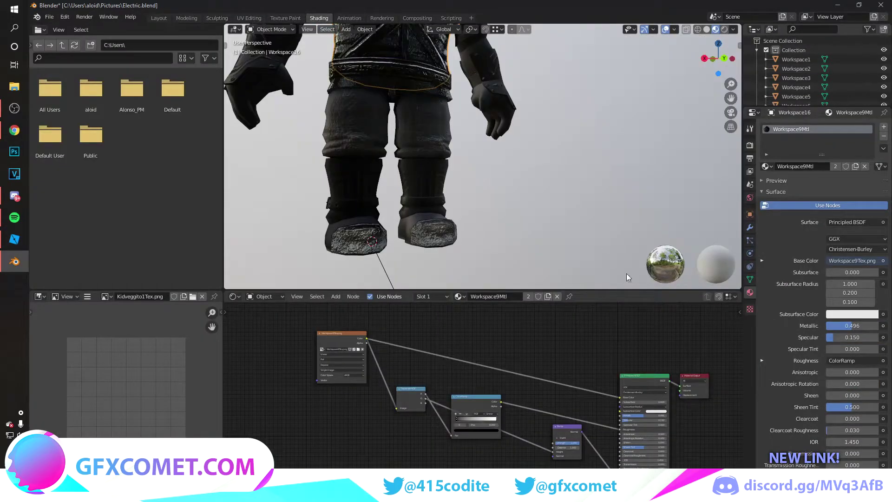
key(x)
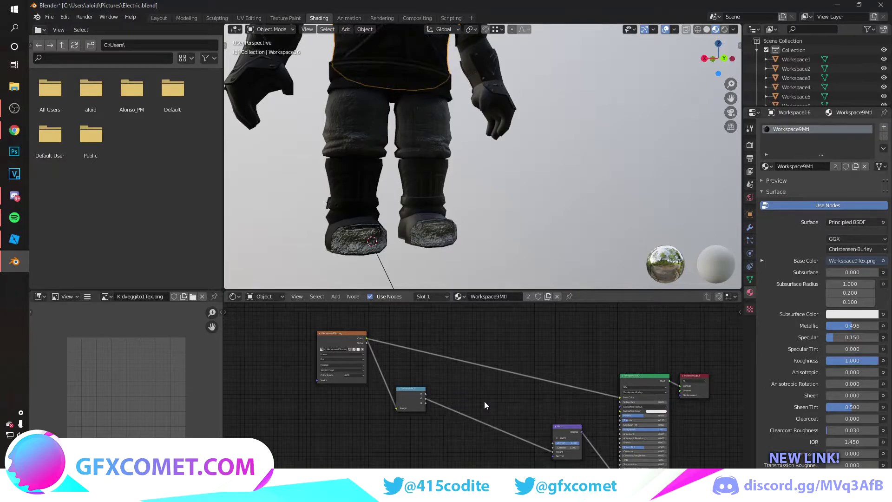
click(159, 18)
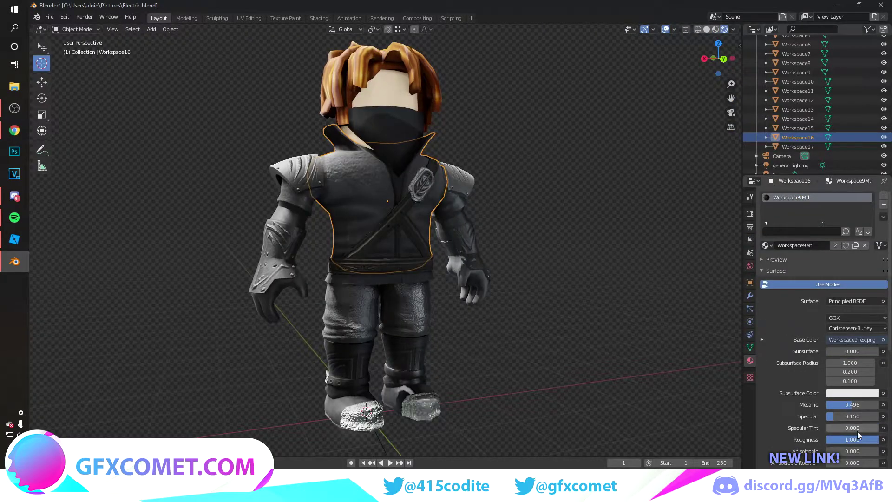
drag(857, 437, 832, 436)
key(alt+a)
mouse_move(338, 344)
middle_down()
mouse_move(343, 285)
mouse_move(324, 270)
mouse_move(405, 261)
mouse_move(343, 285)
mouse_move(365, 263)
mouse_move(559, 257)
mouse_move(434, 266)
mouse_move(380, 244)
mouse_move(393, 248)
middle_up()
Raise the face mask's specular to about 0.65, and give the hair near-zero metallic with roughness 0.635
click(402, 143)
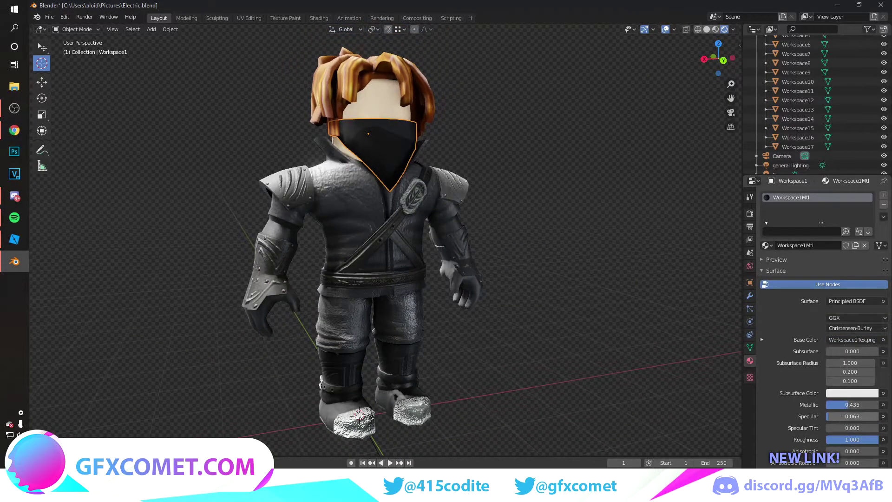
drag(842, 416, 860, 416)
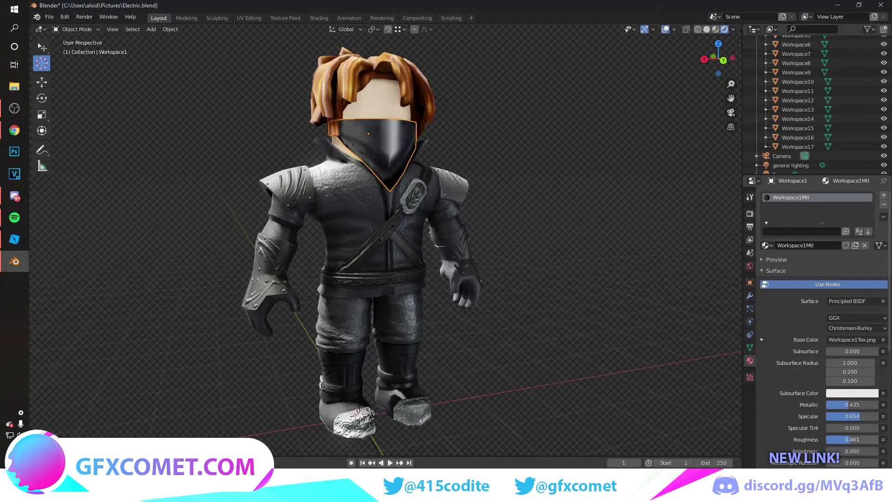
click(388, 190)
middle_drag(372, 192, 404, 196)
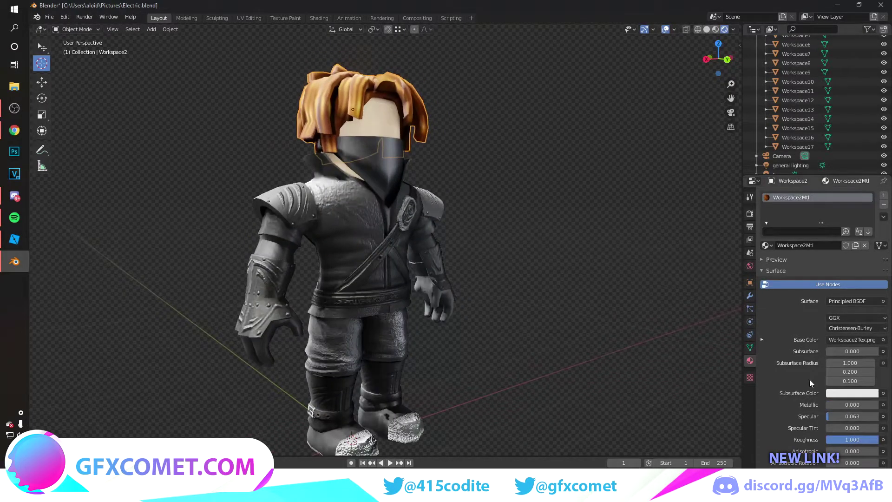
drag(853, 405, 868, 405)
mouse_move(852, 439)
mouse_down()
mouse_move(839, 440)
mouse_move(847, 439)
mouse_move(841, 416)
mouse_move(846, 440)
mouse_up()
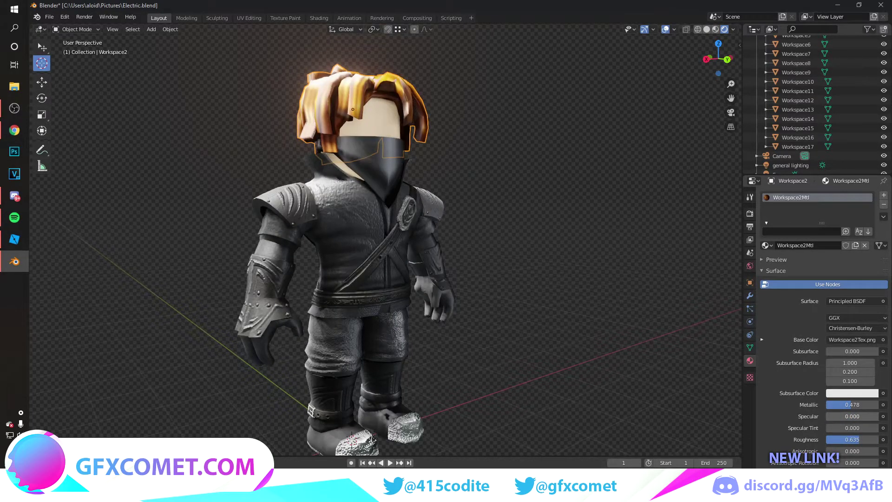
drag(836, 405, 818, 405)
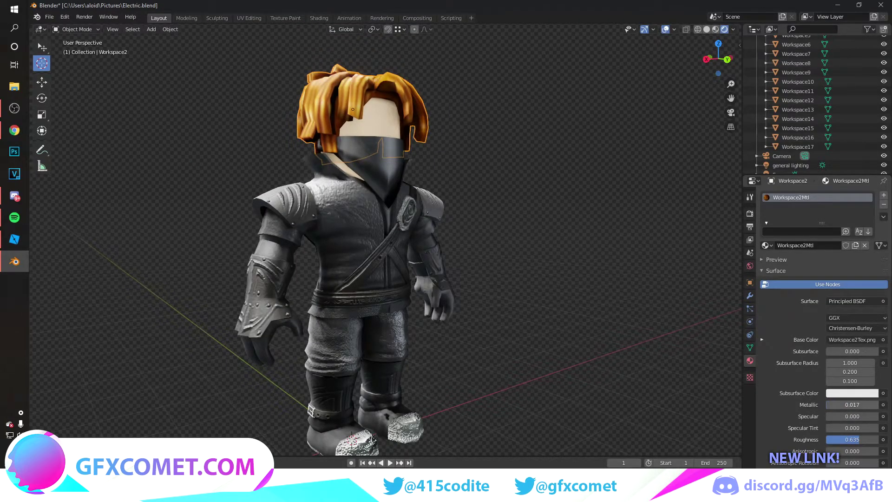
mouse_move(381, 307)
middle_down()
mouse_move(275, 312)
mouse_move(406, 265)
middle_up()
click(405, 264)
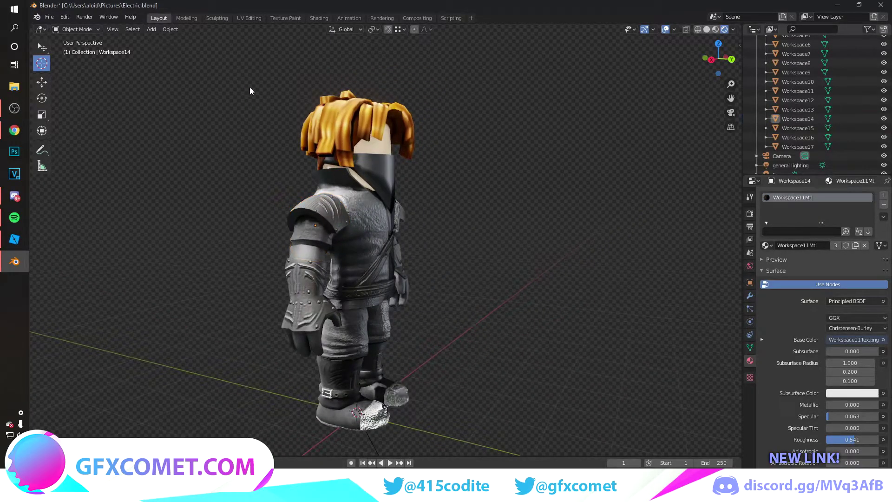
Rotate all the character's parts around the vertical axis
shift+right_click(445, 360)
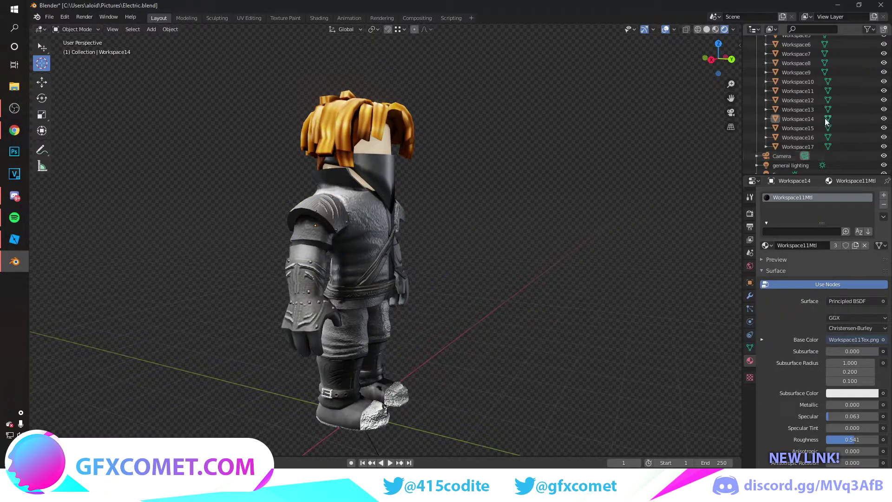
scroll(808, 140, up, 4)
shift+click(796, 59)
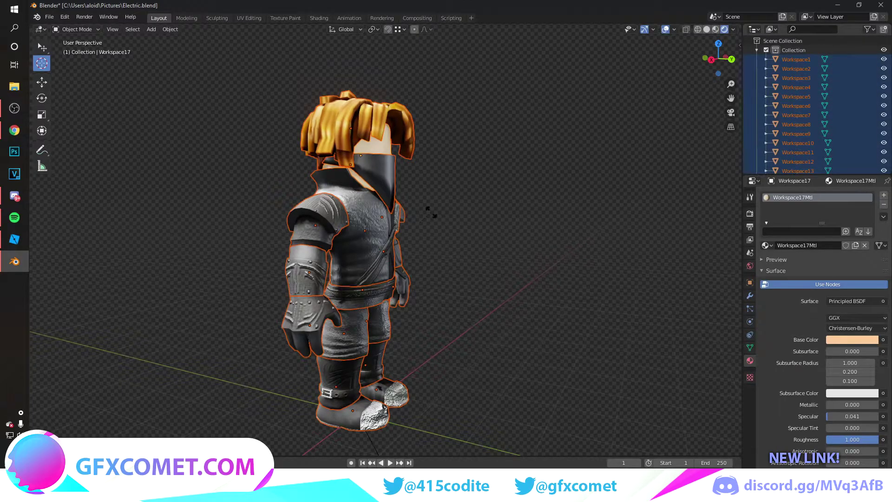
key(r)
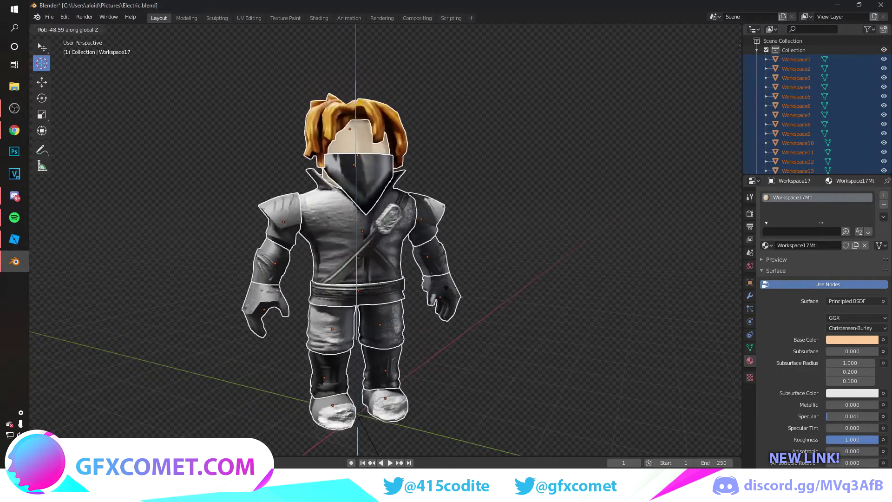
click(459, 286)
Turn the hair and face mask together about 20.6 degrees around the Z axis
click(358, 135)
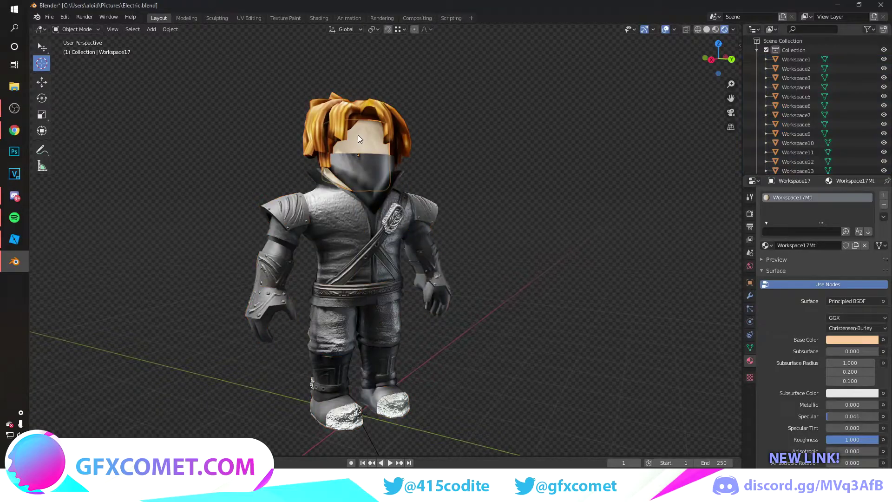
click(337, 118)
shift+click(367, 168)
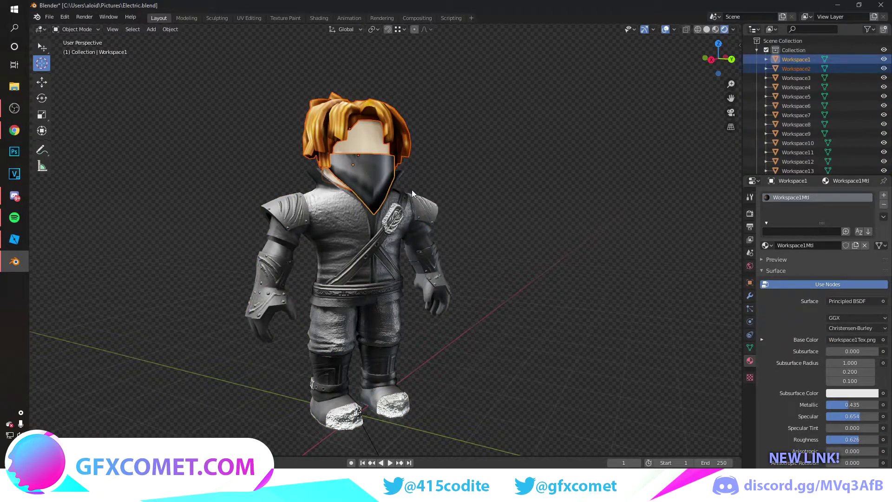
key(r)
key(z)
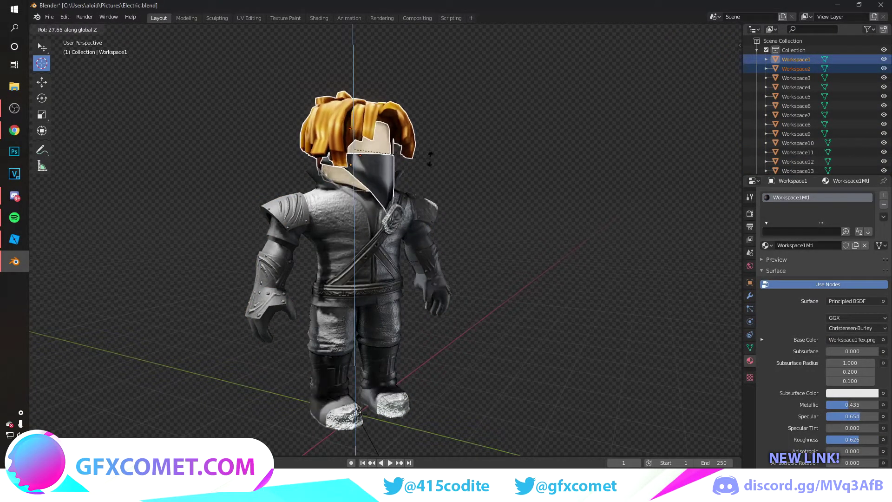
click(431, 173)
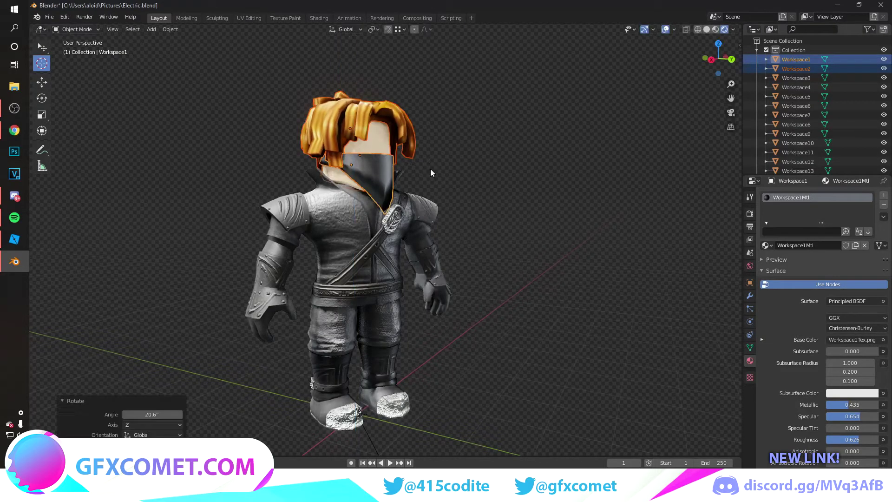
Select the upper arm, lower arm and remaining arm pieces
scroll(371, 259, up, 2)
scroll(360, 248, up, 1)
click(267, 199)
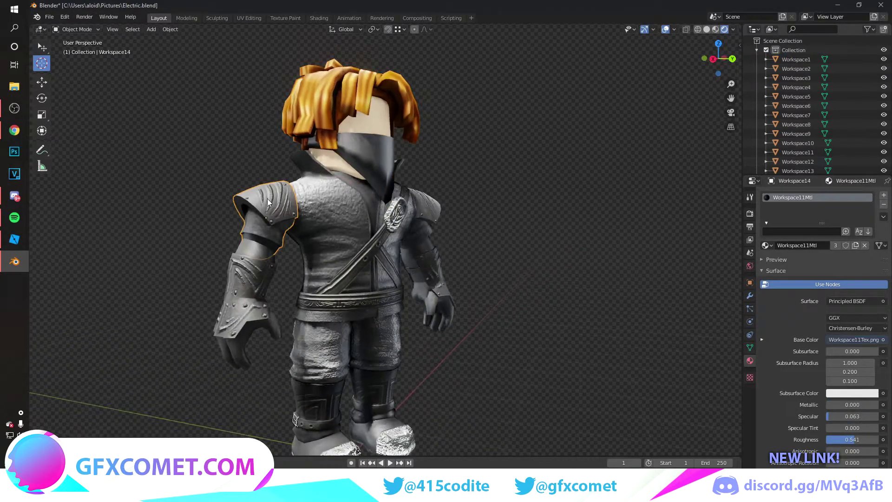
click(264, 223)
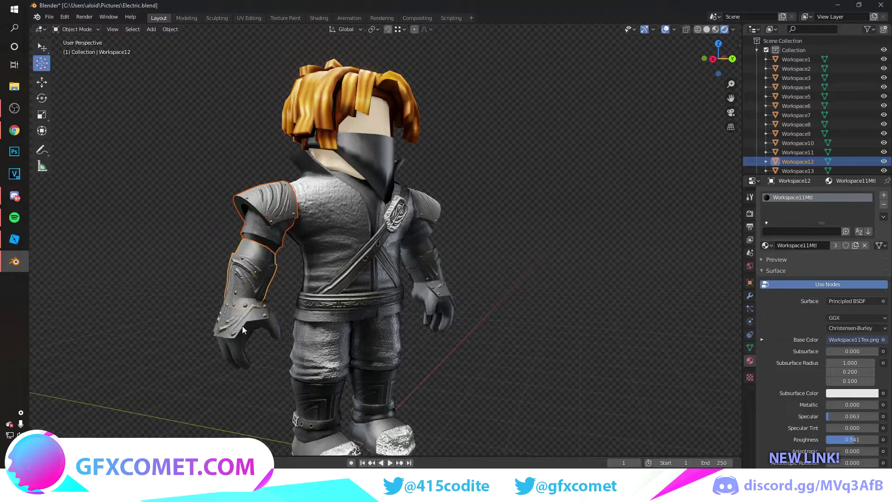
shift+click(260, 321)
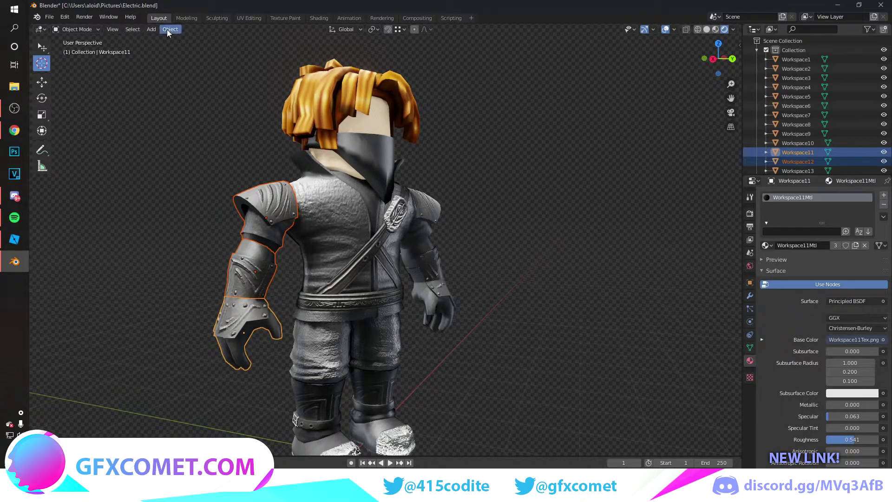
Set the arm's pivot to its own geometry, rotate it about X, and save
click(284, 60)
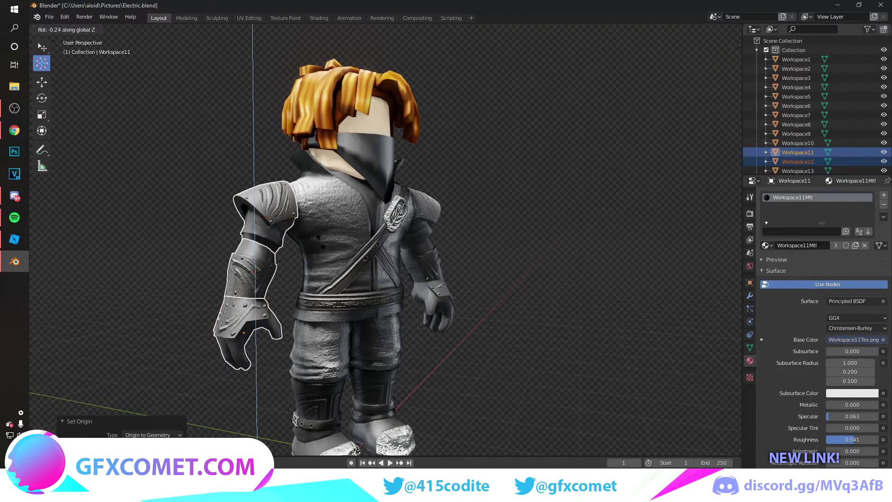
key(r)
key(y)
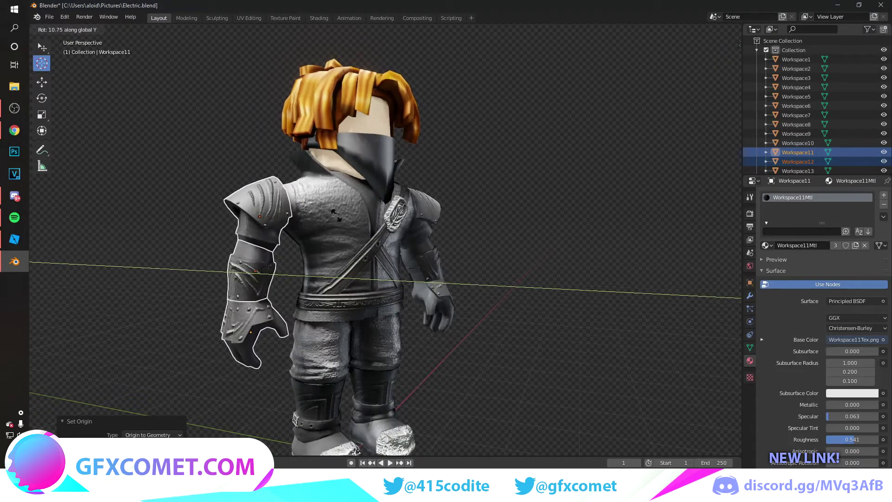
key(x)
key(Return)
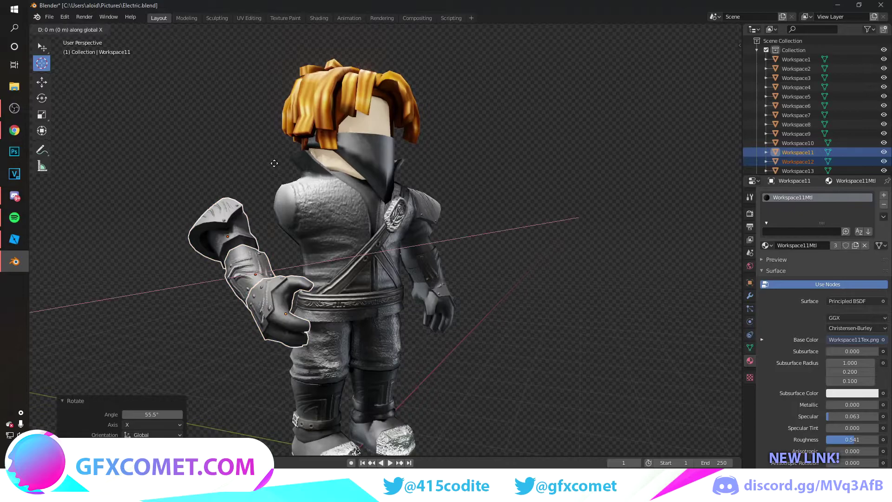
key(ctrl+s)
Shift the raised arm along the Y axis, then vertically along Z
key(g)
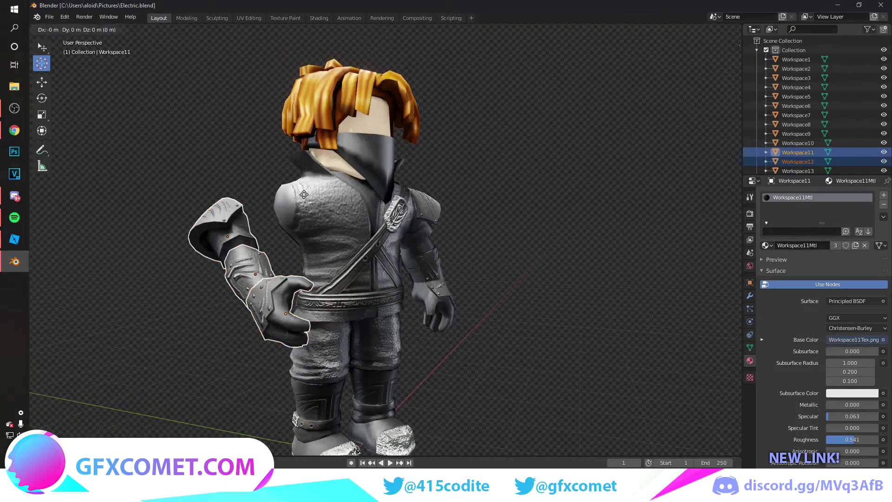
key(Escape)
key(g)
key(y)
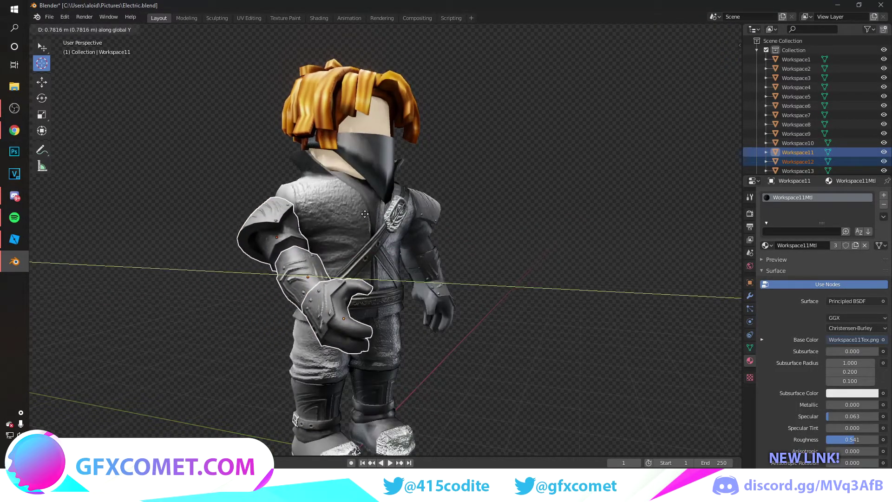
key(Return)
key(g)
key(z)
key(Return)
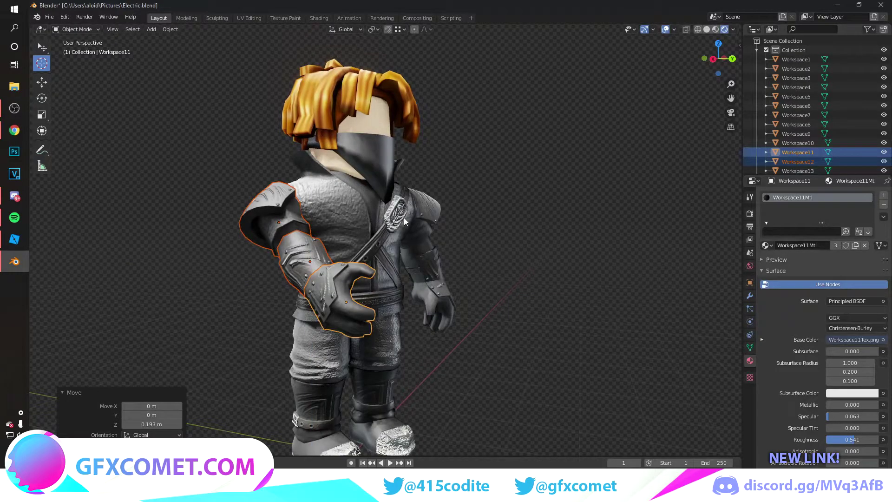
Tilt the arm about 30 degrees around X and raise it further
key(r)
key(x)
key(Return)
key(g)
key(x)
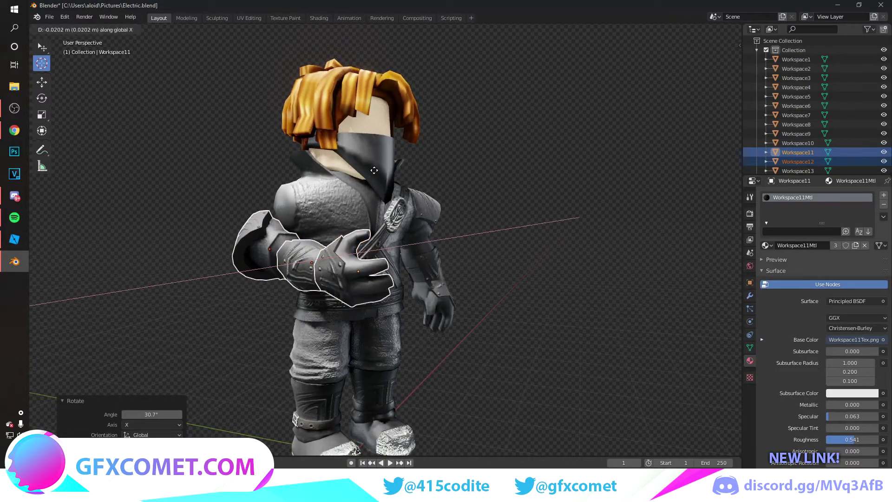
key(y)
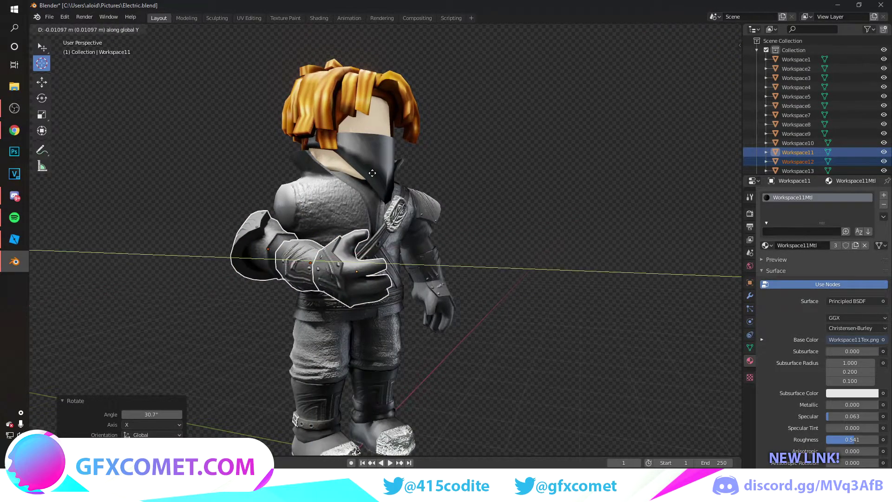
key(z)
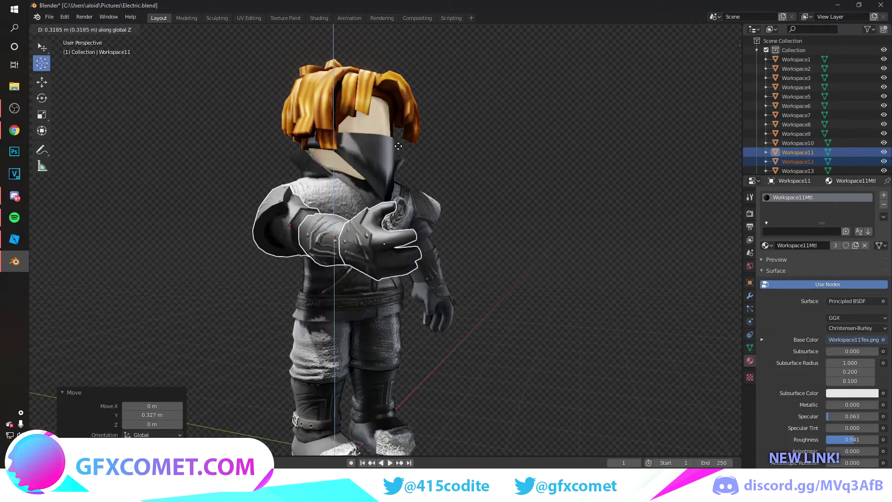
click(398, 148)
mouse_move(399, 147)
middle_down()
mouse_move(433, 292)
mouse_move(419, 260)
middle_up()
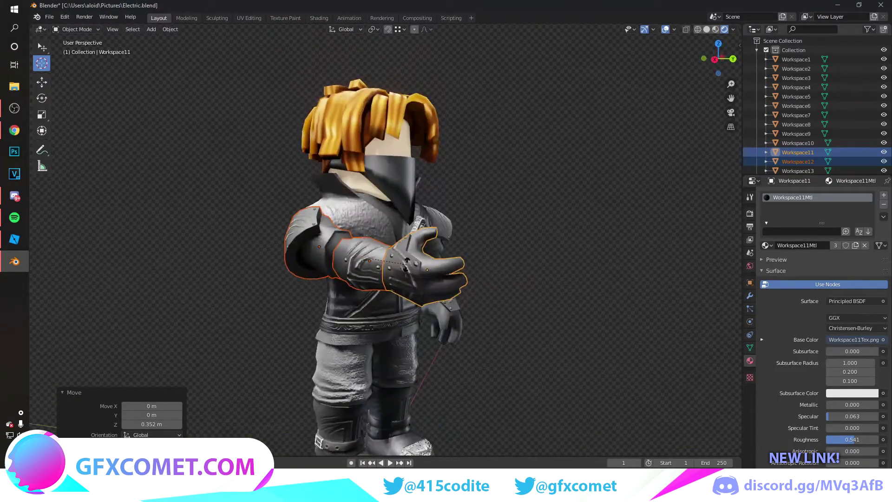
Shift the arm sideways along X, abandoning a Z rotation and vertical move
key(r)
key(z)
key(Escape)
key(g)
key(x)
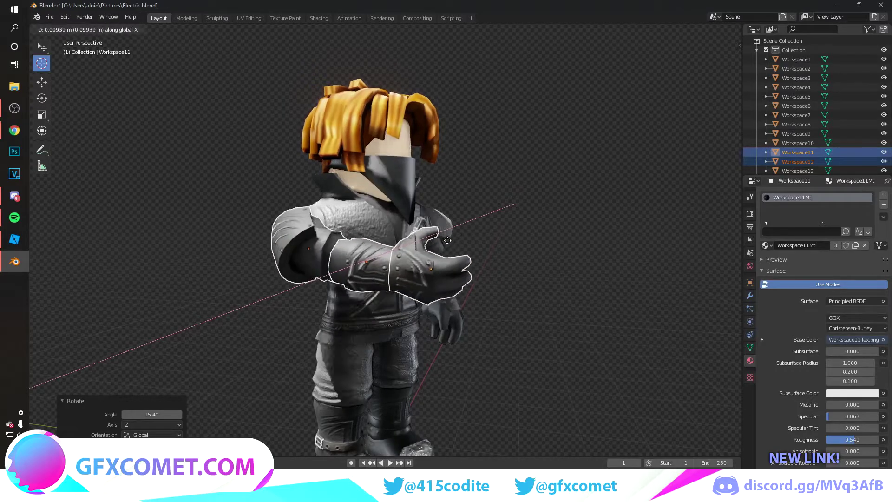
click(446, 237)
key(g)
key(z)
key(Escape)
middle_drag(451, 234, 417, 200)
Try rotating the hand on Y and the head with hair on X, cancelling both
click(416, 200)
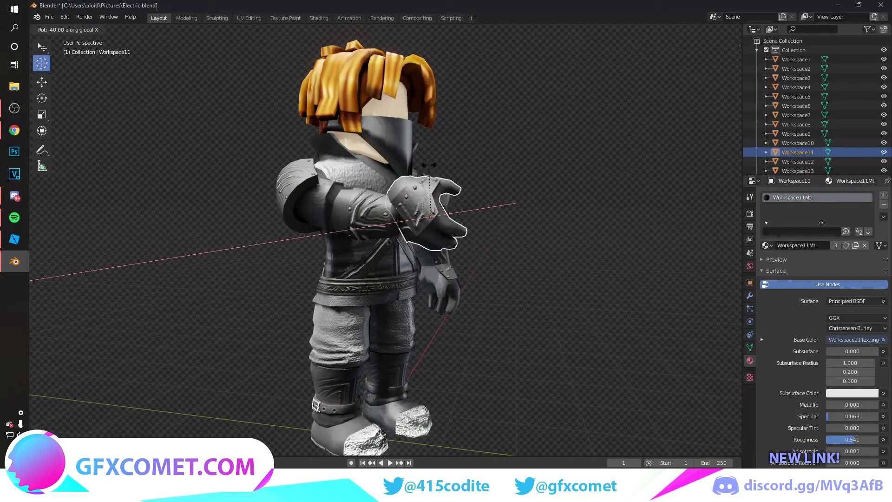
key(r)
key(y)
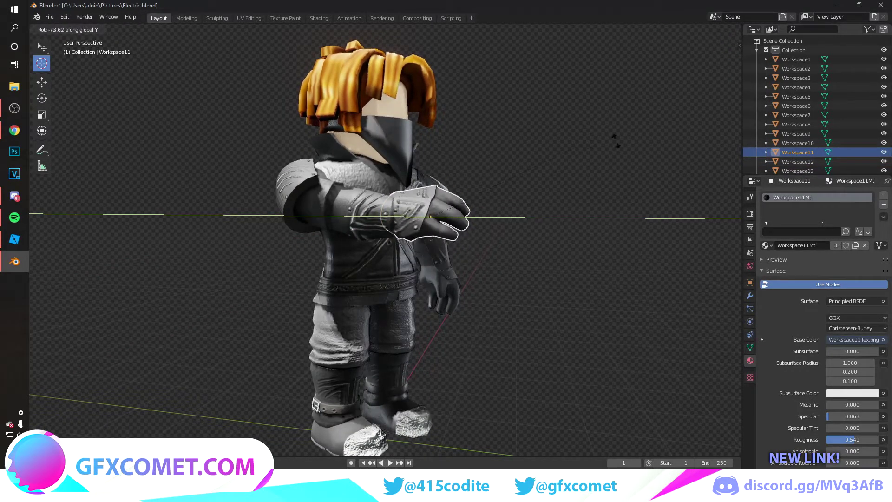
key(Escape)
click(403, 99)
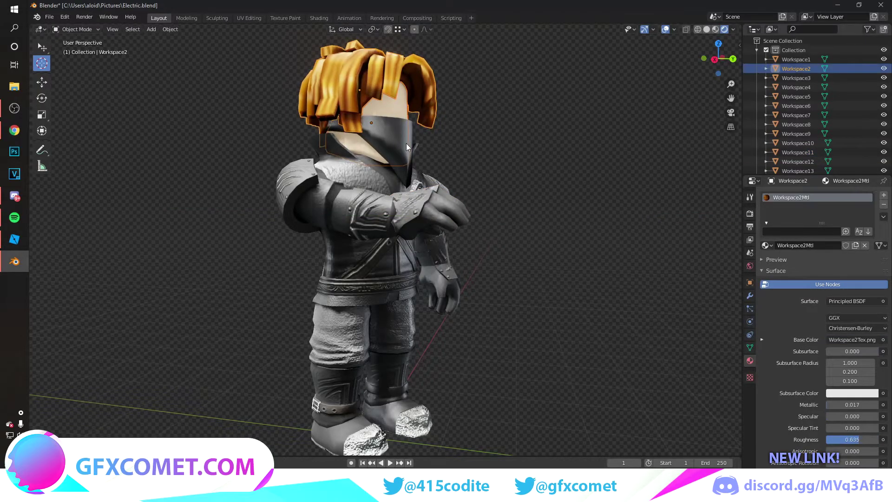
shift+click(406, 143)
key(r)
key(x)
key(Escape)
click(341, 335)
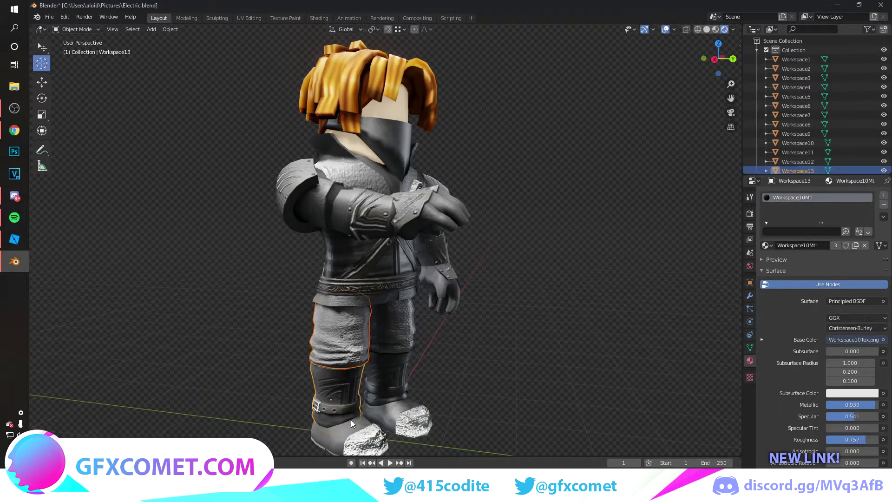
Move the front leg and its boot back along the Y axis
shift+click(350, 426)
key(r)
key(x)
key(Escape)
key(g)
key(y)
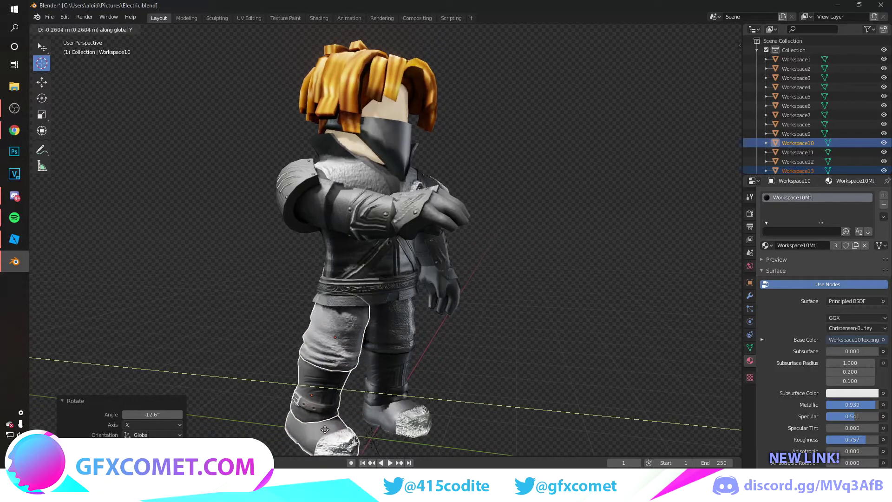
click(323, 430)
Select the other leg, boot and leg piece and move them along Y
click(386, 371)
shift+click(391, 321)
key(r)
key(x)
click(400, 395)
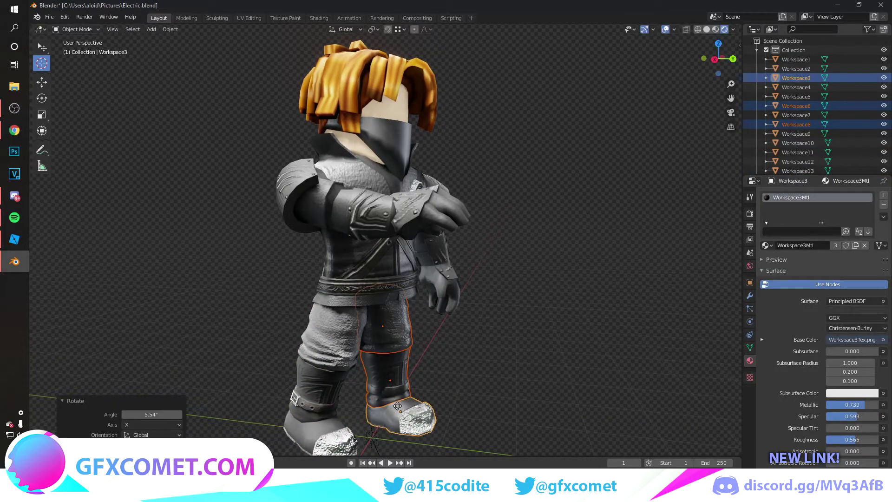
key(g)
key(y)
click(414, 381)
Select the free arm's upper part, lower part and hand, and rotate it forward about X
click(449, 229)
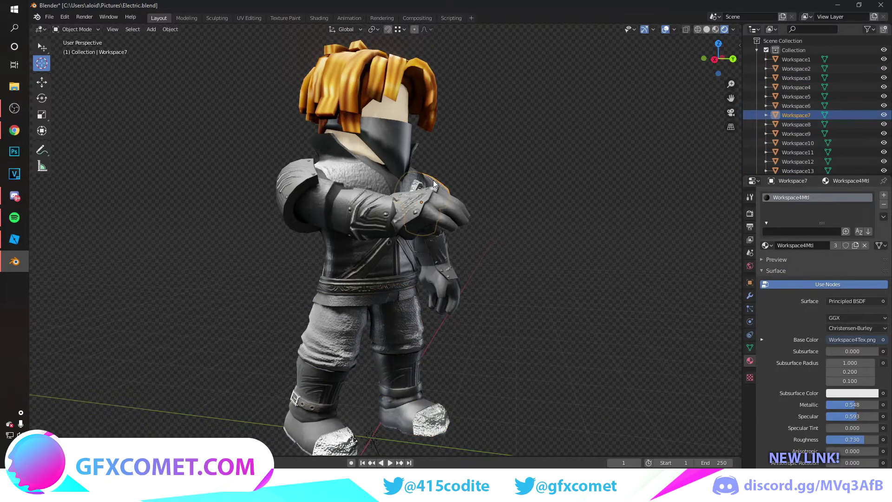
shift+click(434, 180)
shift+click(446, 288)
key(r)
key(x)
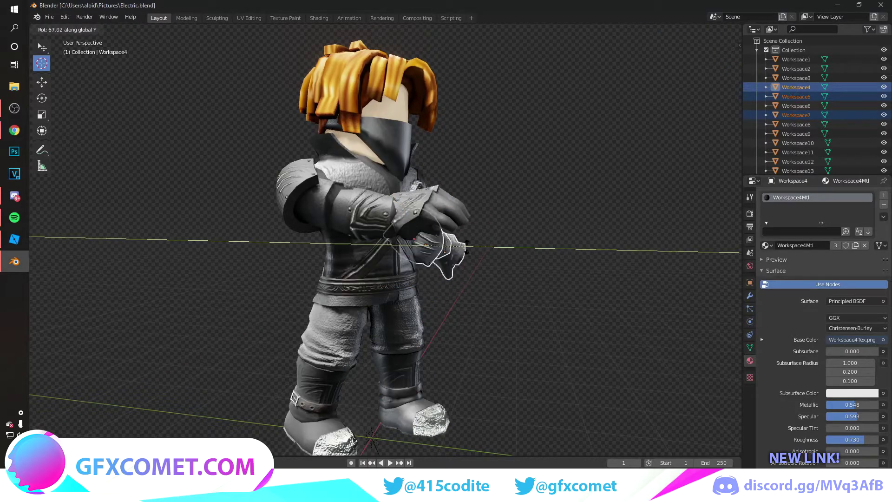
click(488, 160)
middle_drag(397, 257, 332, 255)
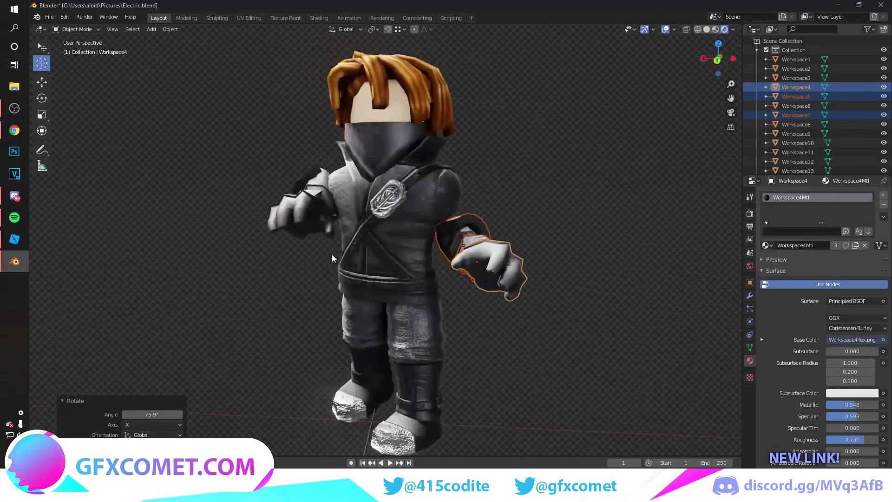
Fit the forward arm into the shoulder with vertical and Y-axis moves
key(g)
key(z)
click(434, 201)
mouse_move(434, 201)
middle_down()
mouse_move(320, 235)
mouse_move(442, 220)
middle_up()
key(g)
key(y)
click(325, 232)
key(g)
key(z)
click(498, 219)
middle_drag(497, 219, 381, 238)
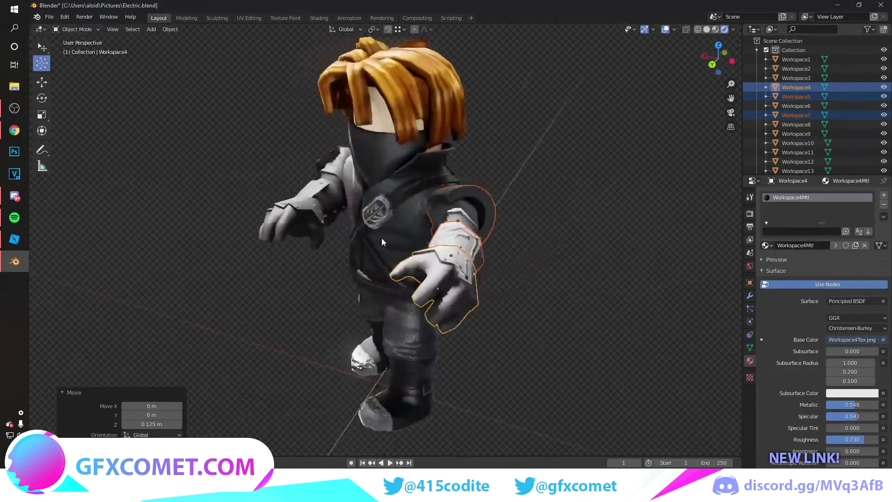
Tilt the arm slightly about X and shift it sideways along X
key(r)
key(x)
click(390, 262)
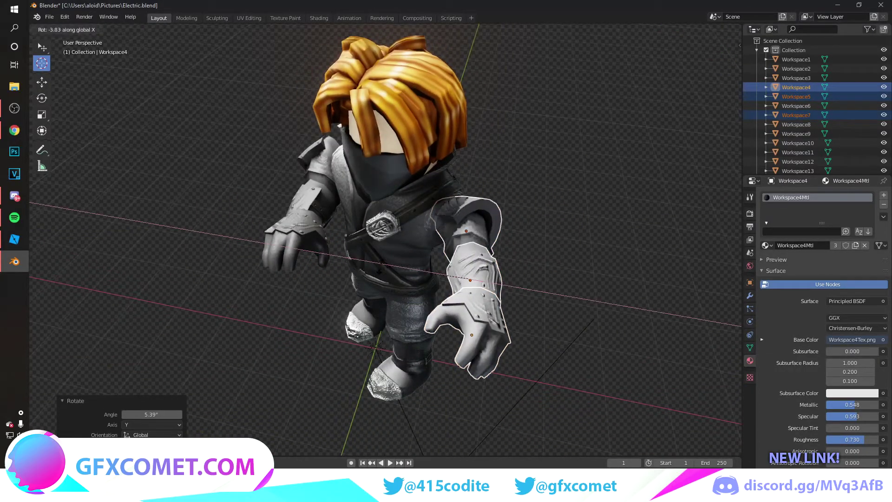
key(g)
key(x)
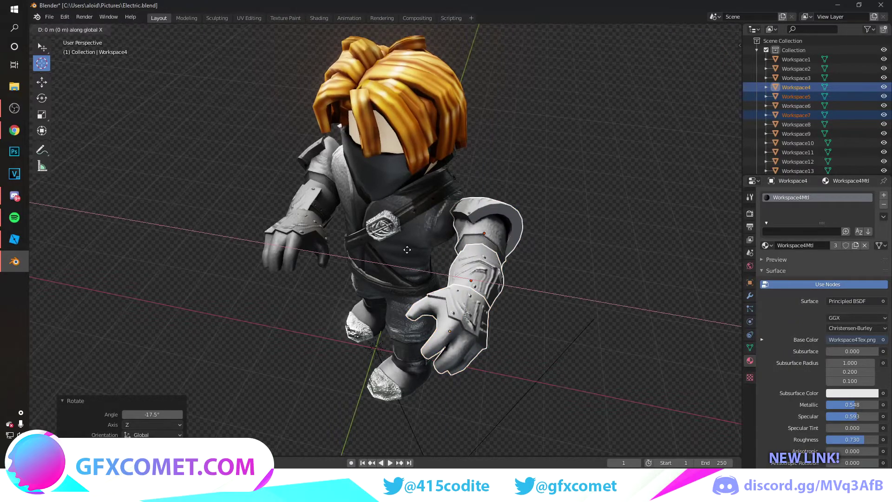
click(395, 246)
mouse_move(394, 242)
middle_down()
mouse_move(316, 210)
mouse_move(590, 192)
middle_up()
key(g)
key(z)
click(316, 204)
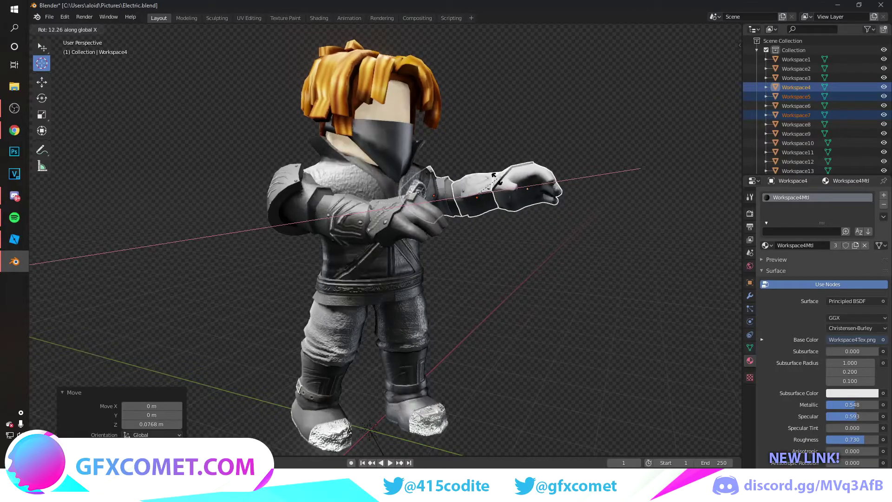
key(Escape)
Deselect all parts and orbit around the posed ninja to bring the camera into view
key(alt+a)
mouse_move(418, 210)
middle_down()
mouse_move(387, 213)
mouse_move(400, 236)
middle_up()
scroll(368, 211, up, 3)
scroll(368, 211, down, 3)
scroll(400, 236, down, 4)
middle_drag(521, 294, 415, 292)
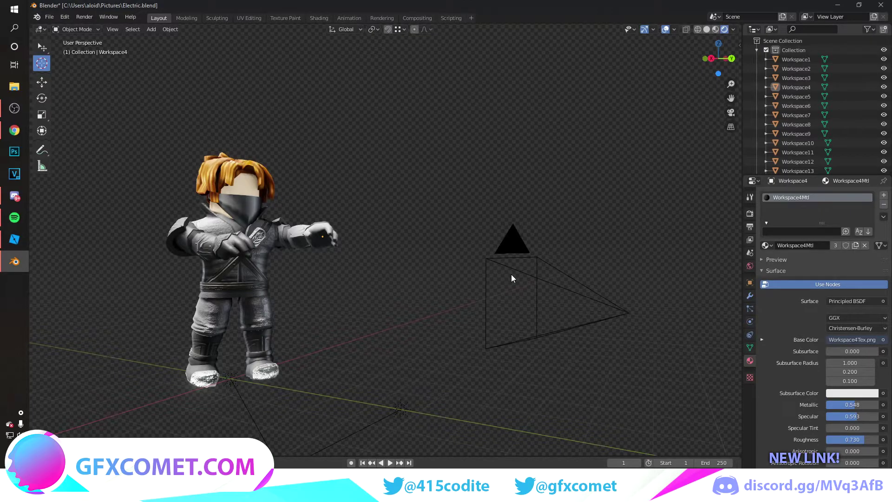
Look through the scene camera and reframe the ninja in the camera view
key(KP_0)
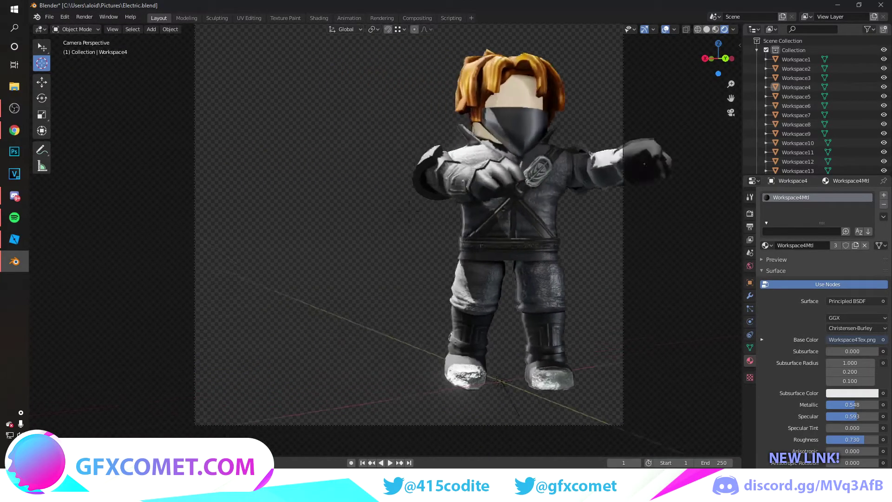
mouse_move(409, 223)
middle_down()
mouse_move(381, 232)
mouse_move(400, 228)
middle_up()
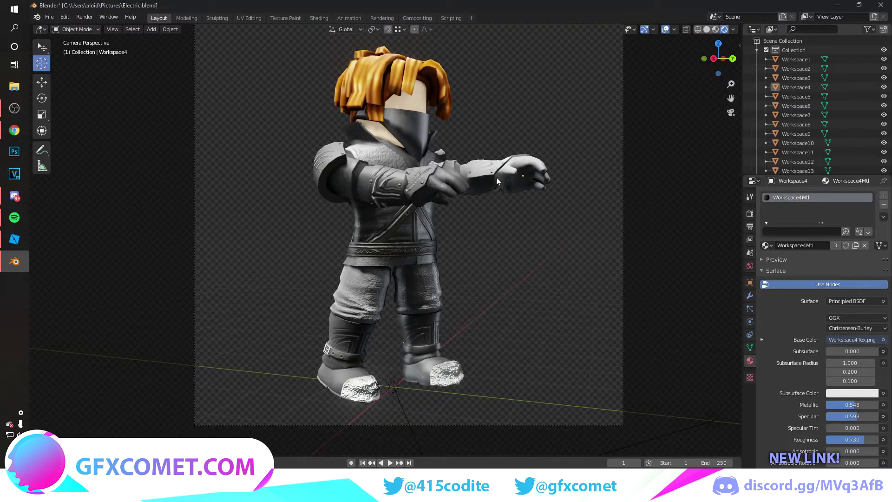
shift+middle_drag(463, 166, 435, 215)
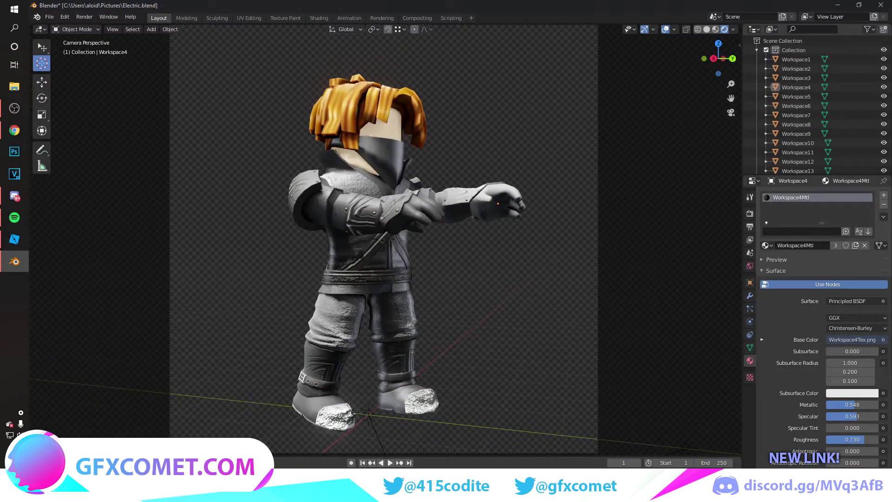
scroll(434, 213, up, 2)
middle_drag(399, 228, 386, 239)
scroll(818, 139, down, 4)
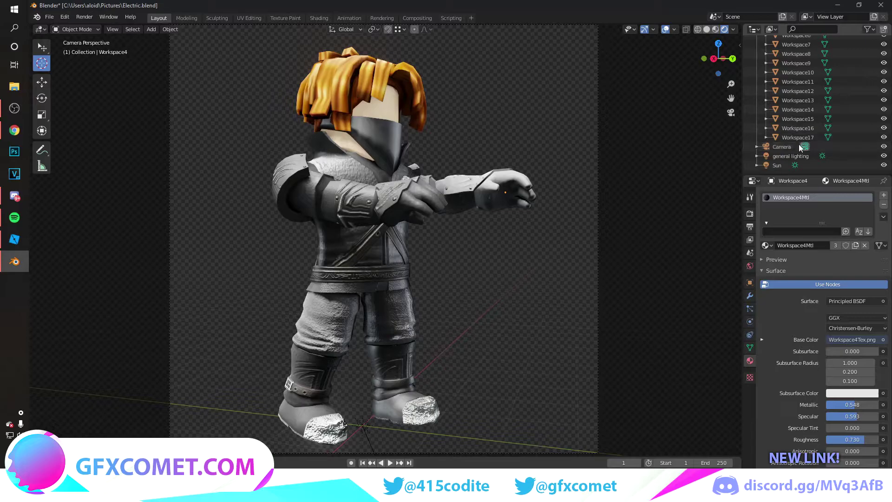
Set the scene camera's lens focal length to 21 mm
click(789, 145)
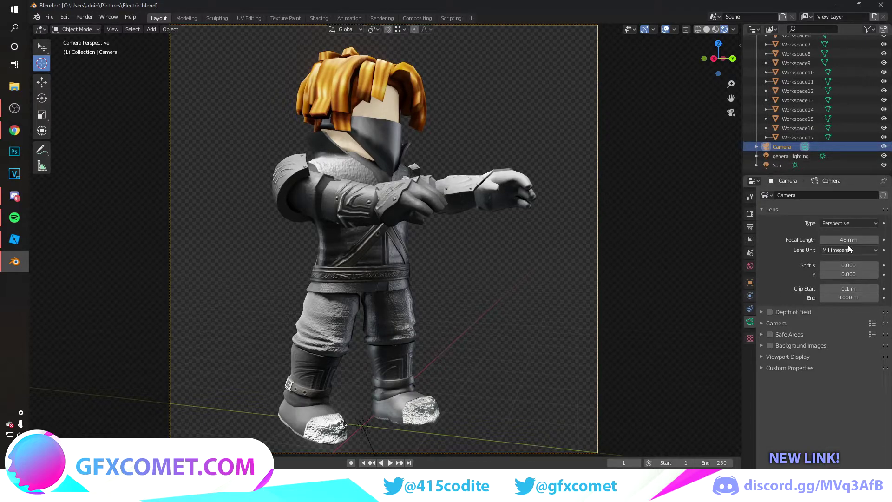
mouse_move(848, 240)
mouse_down()
mouse_move(826, 240)
mouse_move(872, 240)
mouse_up()
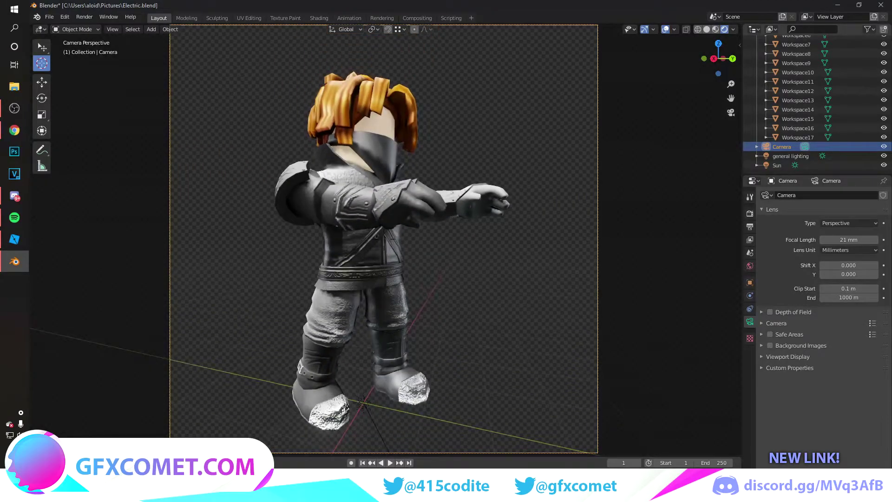
click(750, 226)
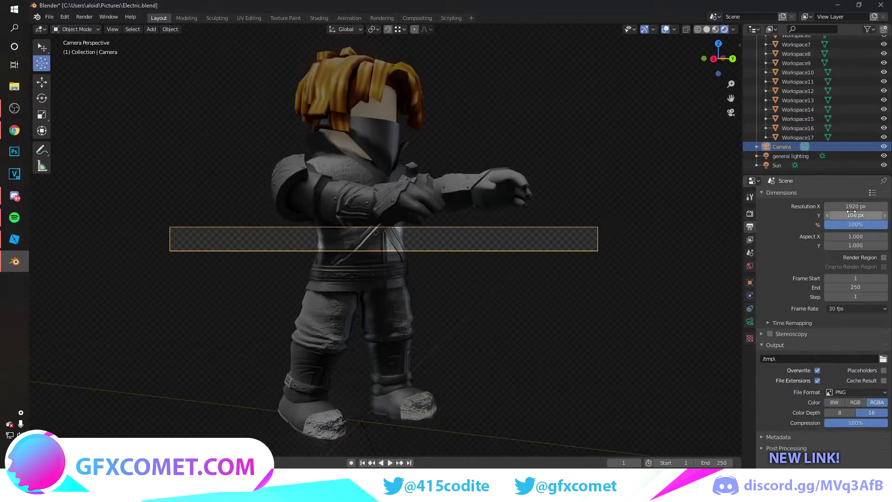
Set the render resolution height to 1080, giving 1920×1080 output
click(850, 215)
text(0)
key(Return)
scroll(417, 252, up, 2)
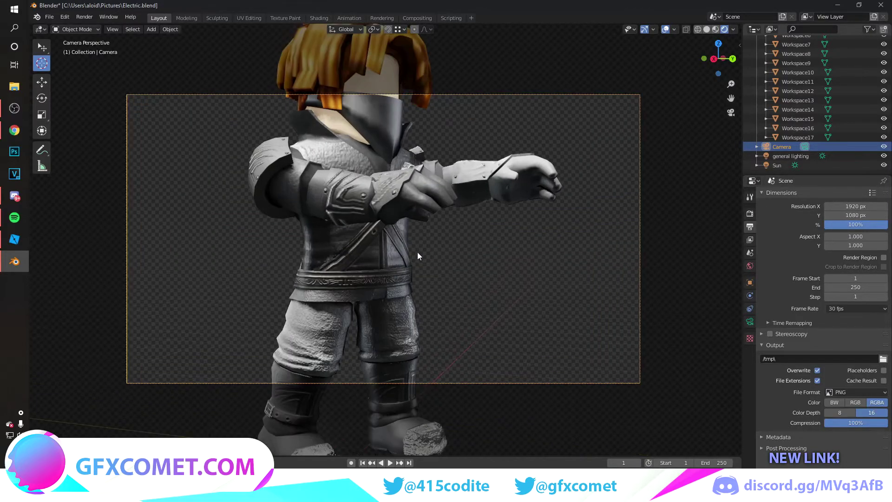
scroll(417, 252, up, 3)
scroll(418, 252, down, 3)
scroll(417, 252, down, 2)
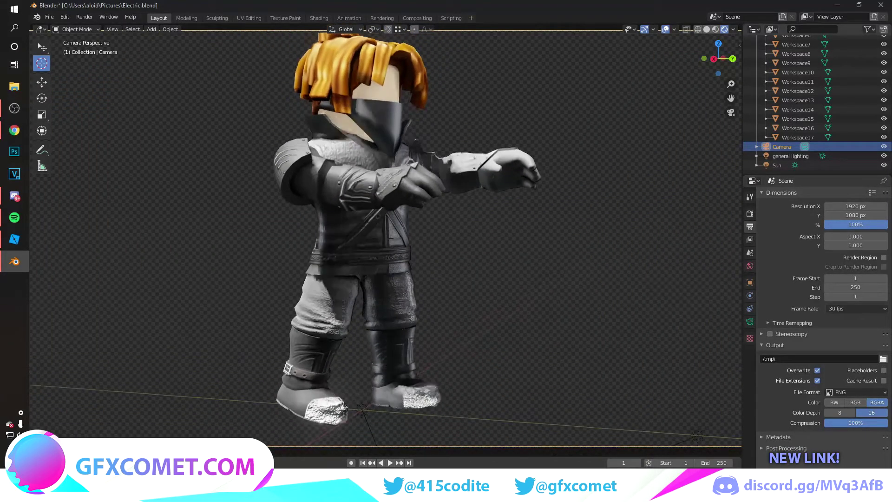
scroll(417, 252, down, 1)
scroll(386, 243, up, 1)
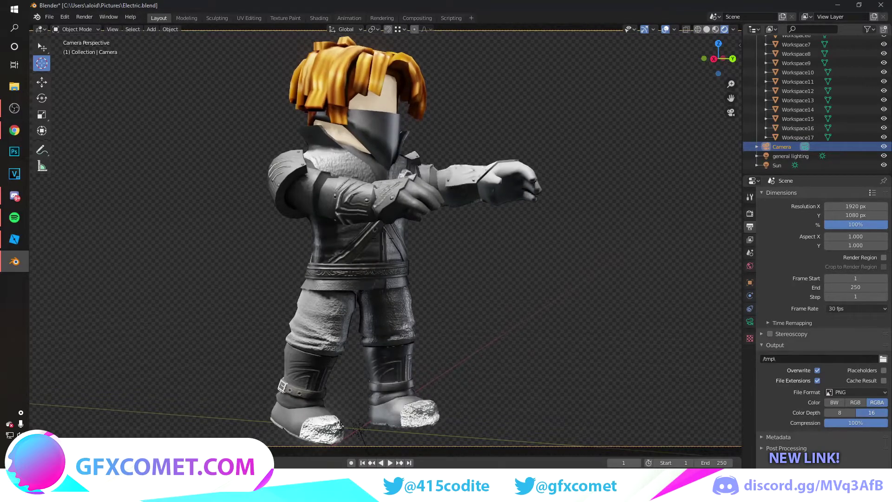
Fly the camera closer to the torso with walk navigation, then show the Sun light's settings
key(shift+grave)
key(w)
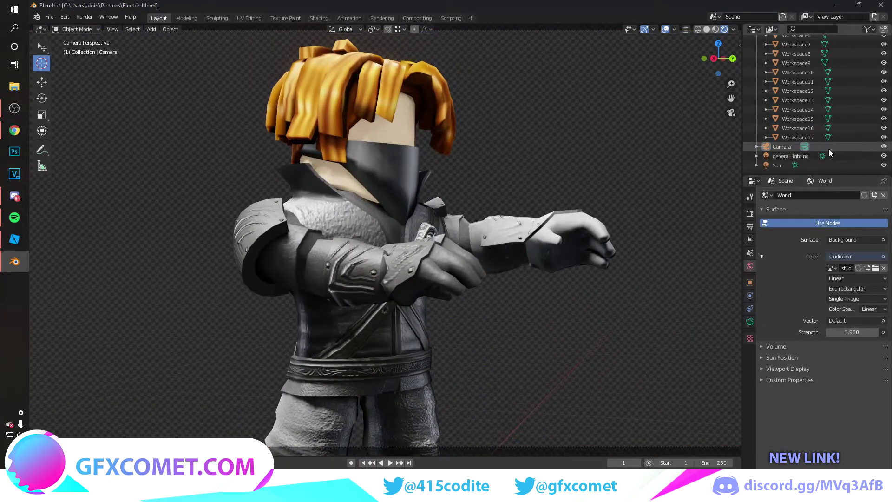
click(843, 155)
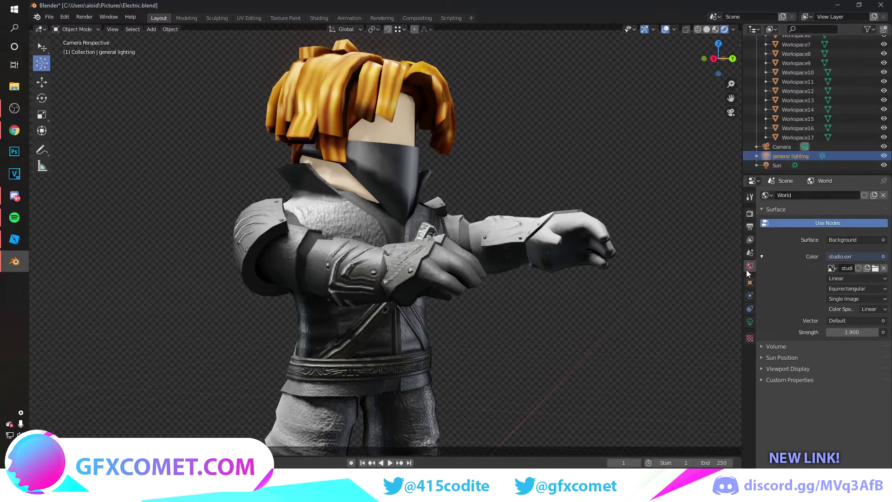
click(750, 322)
click(777, 165)
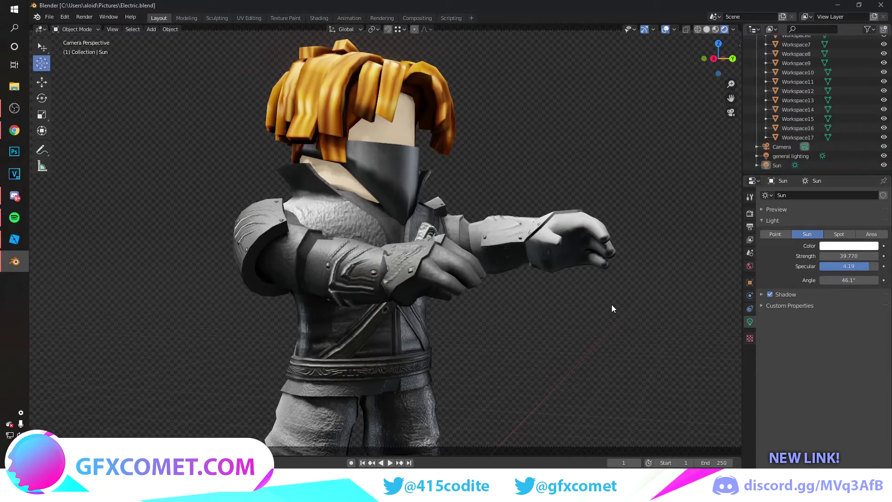
Render the posed ninja from the camera view with Render Image and open its save options
click(84, 16)
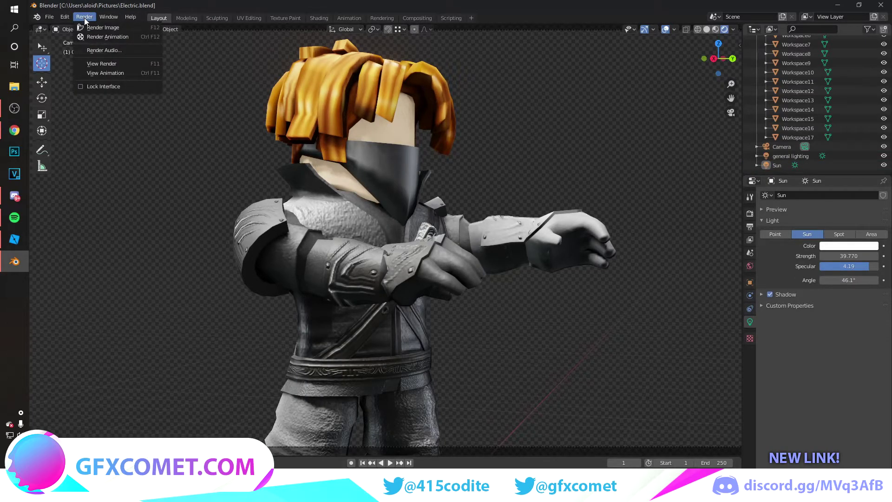
click(102, 28)
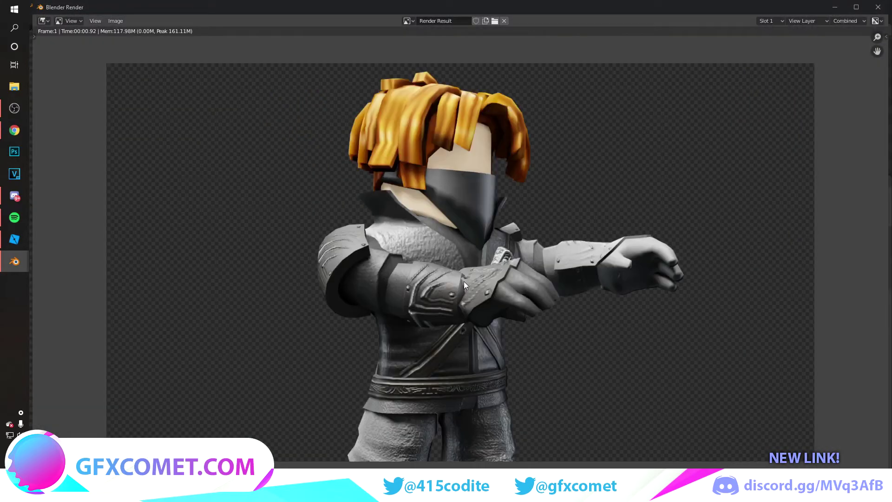
click(115, 21)
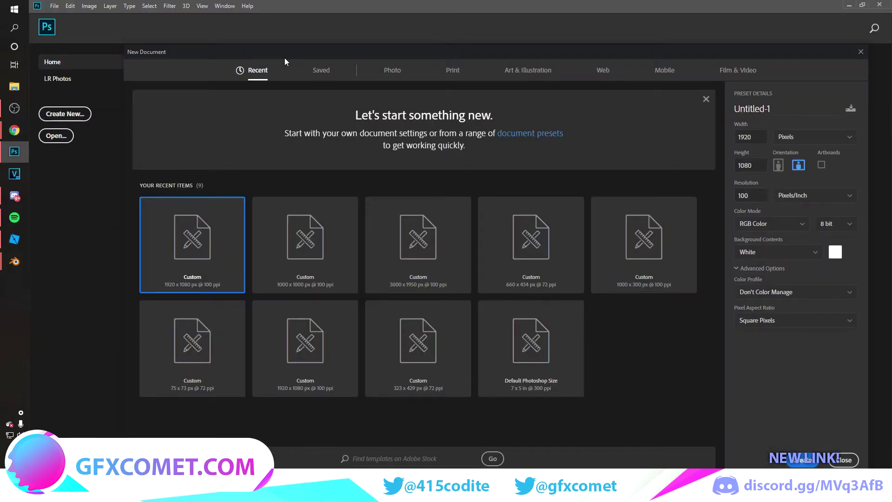
Create a new 1920×1080 Photoshop document
double_click(756, 137)
key(Home)
click(729, 167)
click(803, 462)
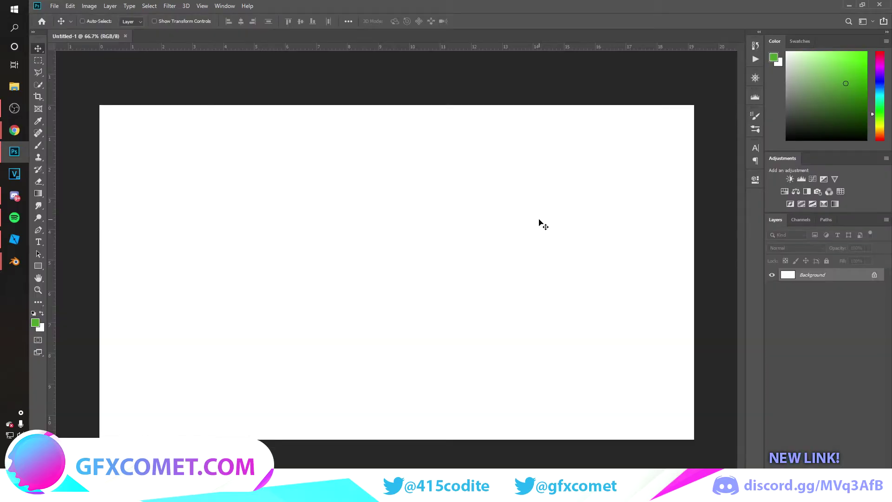
Move the ninja render left, lower the dark floor shading, and delete Layers 4 to 1
drag(467, 239, 418, 223)
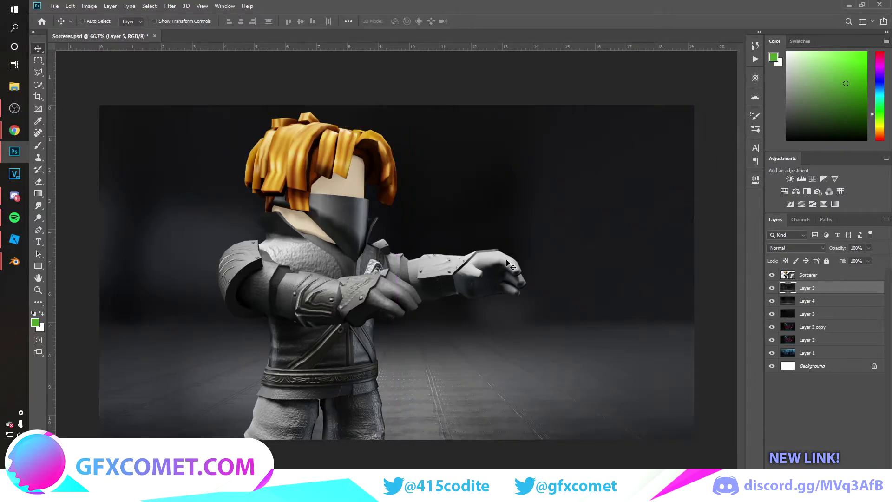
drag(479, 251, 478, 274)
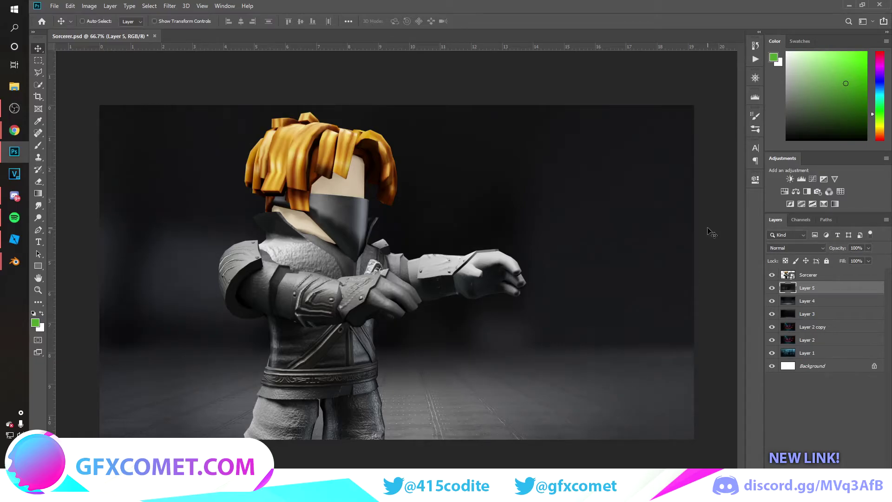
click(837, 302)
shift+click(830, 353)
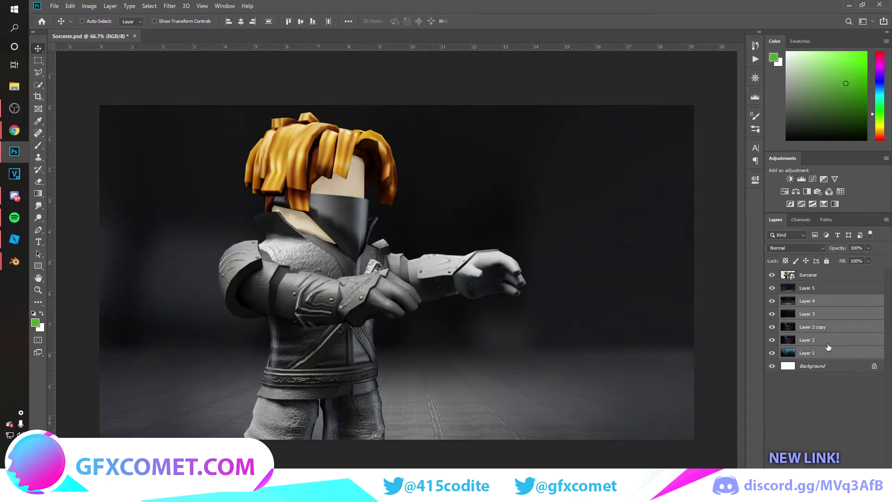
key(Delete)
click(808, 275)
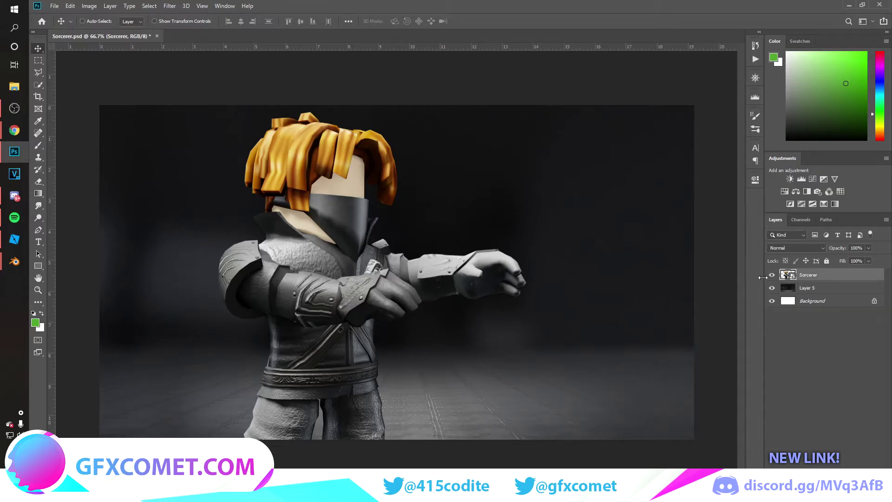
Rasterize the Sorcerer layer and add an S-shaped Curves adjustment for contrast
right_click(828, 278)
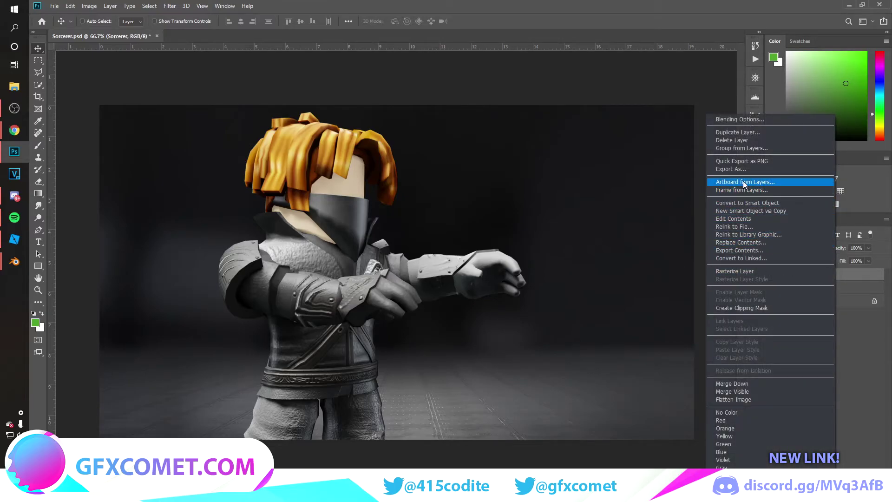
click(739, 271)
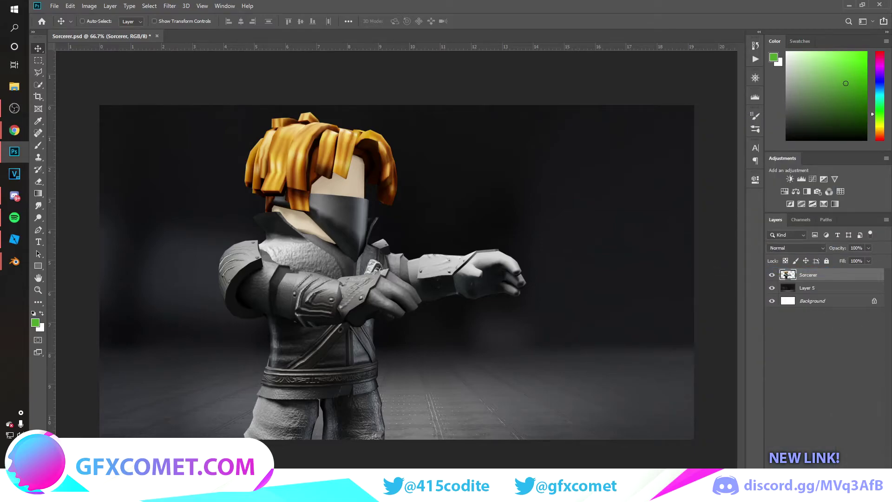
click(831, 493)
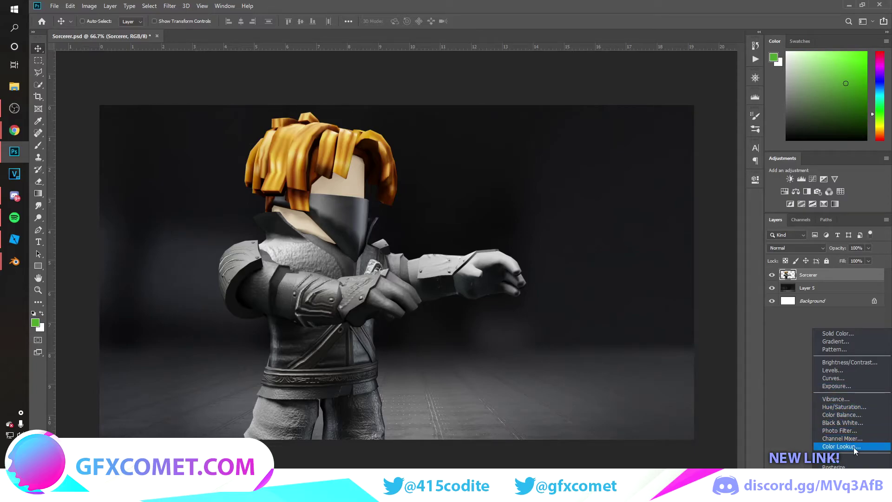
click(852, 379)
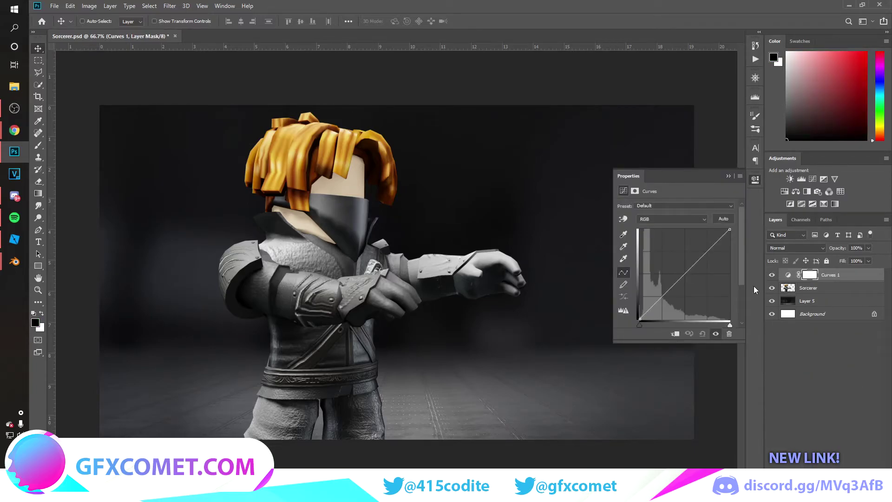
drag(695, 276, 688, 275)
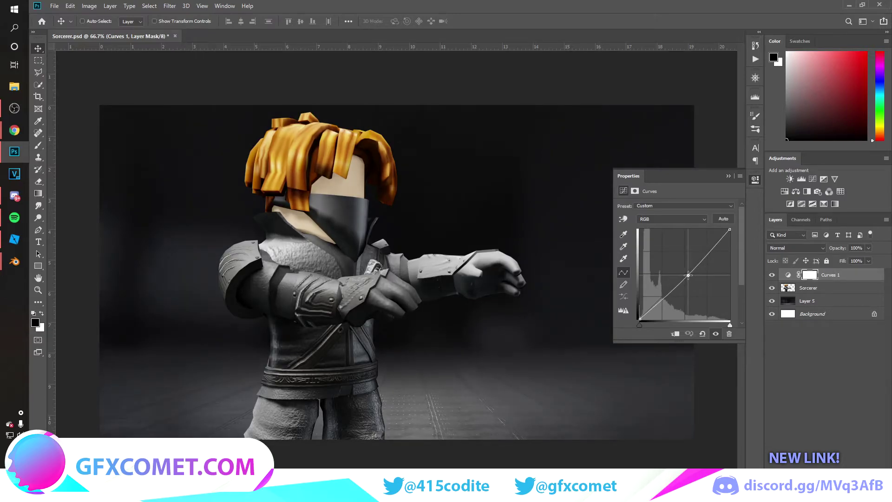
drag(712, 252, 713, 247)
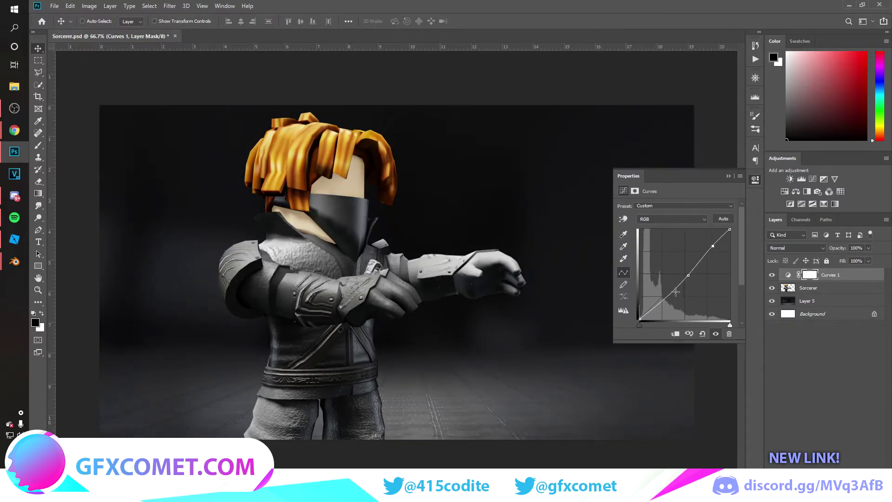
drag(662, 302, 665, 300)
Add an Exposure adjustment layer with slightly raised exposure at 55% opacity
click(728, 176)
click(832, 465)
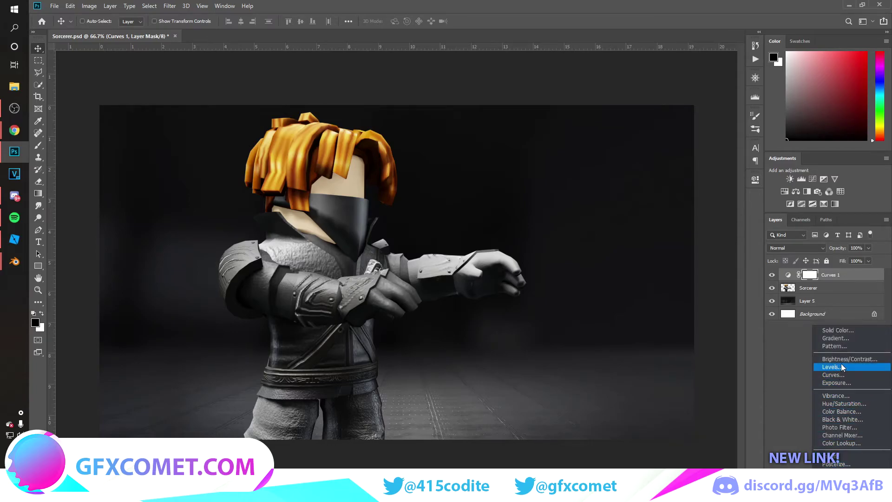
click(844, 384)
drag(677, 230, 685, 264)
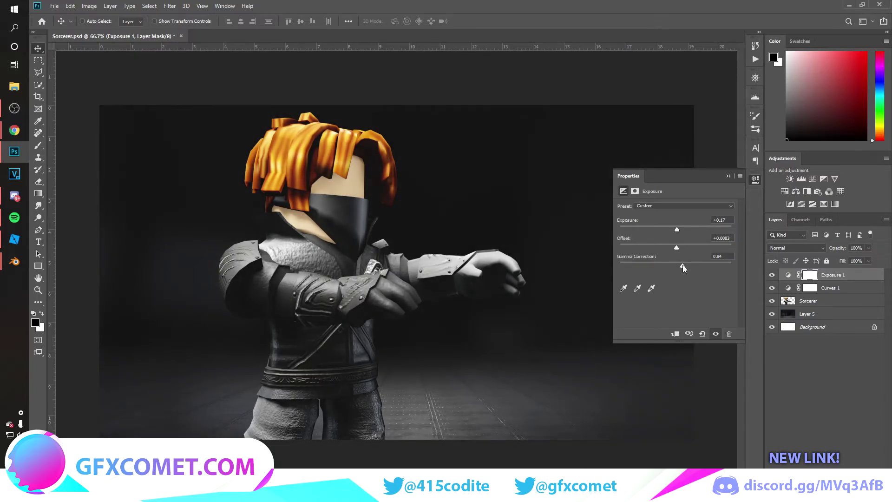
click(728, 176)
drag(837, 247, 685, 261)
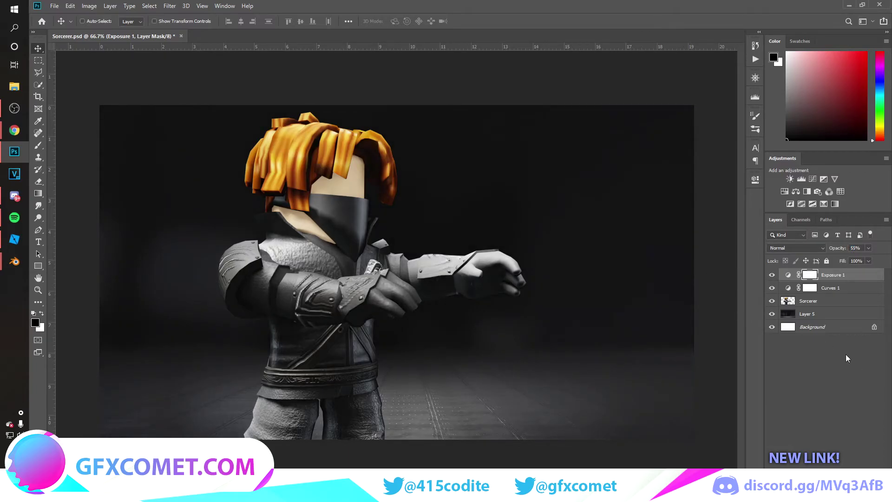
Add a Levels adjustment layer with input levels set to 4–241
click(814, 470)
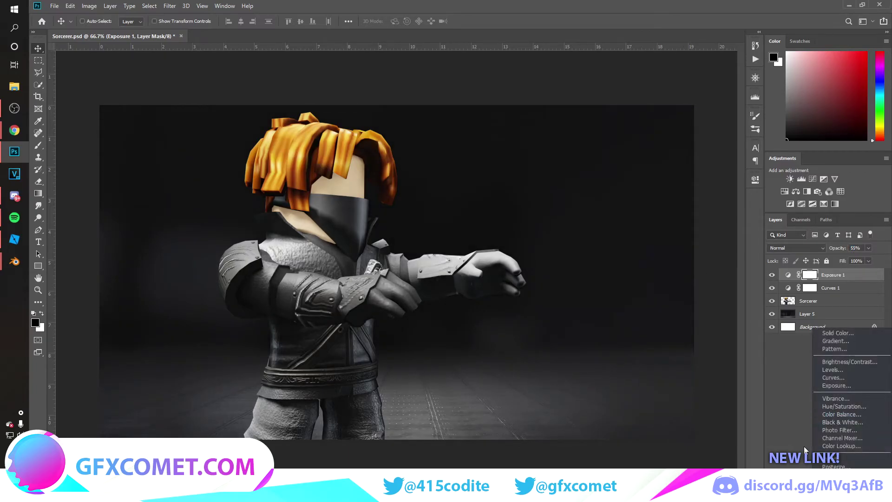
click(855, 371)
mouse_move(732, 274)
mouse_down()
mouse_move(631, 274)
mouse_move(636, 301)
mouse_up()
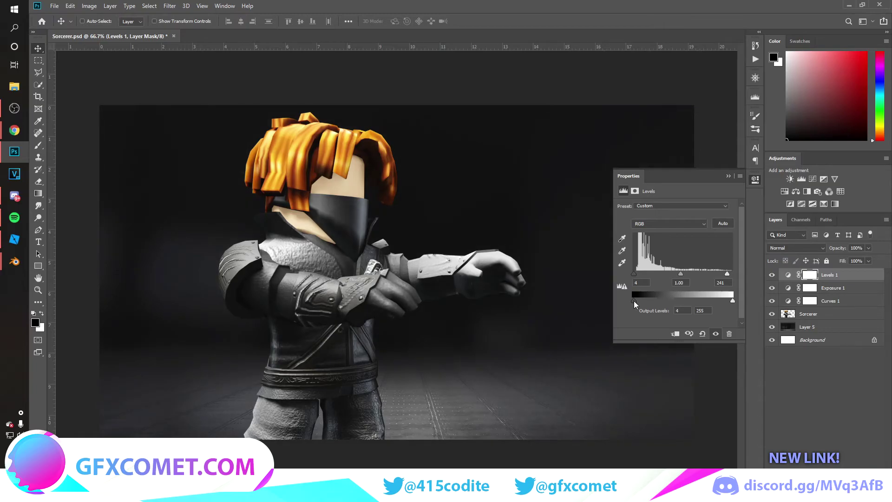
Apply an Inner Bevel emboss to the Sorcerer layer, size 155 px, highlight opacity 100%
click(728, 176)
click(830, 318)
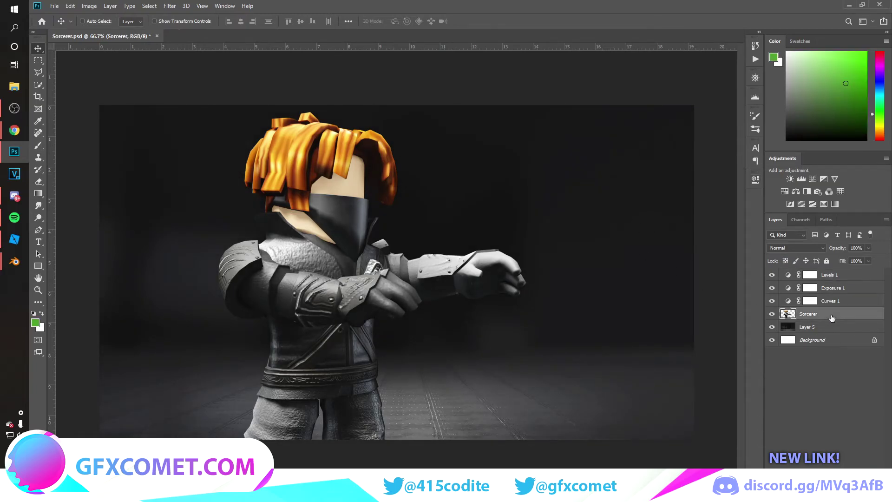
right_click(829, 316)
click(723, 123)
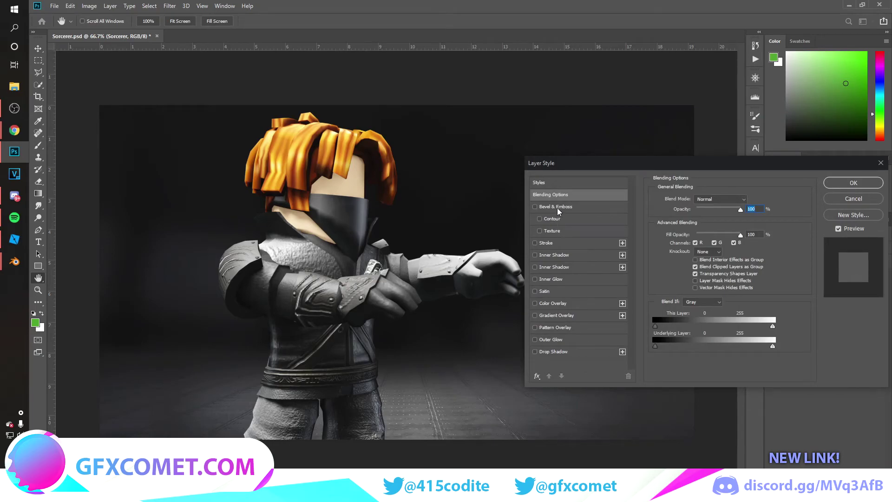
click(559, 207)
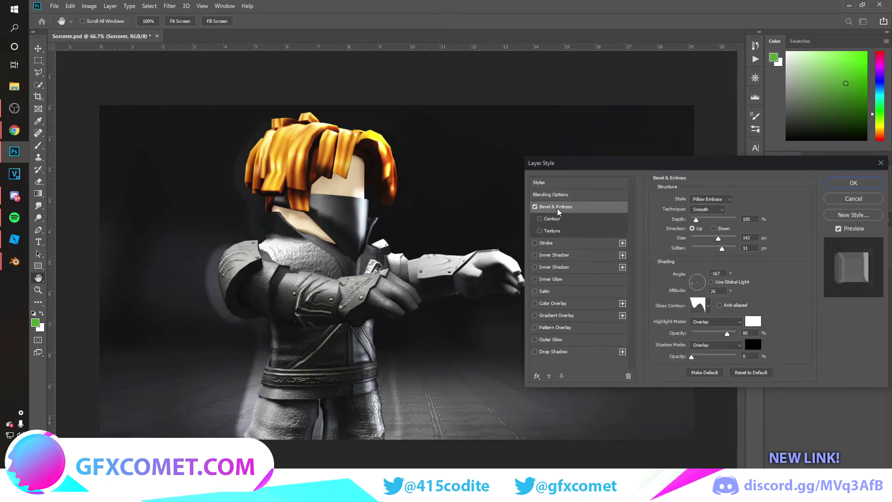
click(711, 203)
click(708, 212)
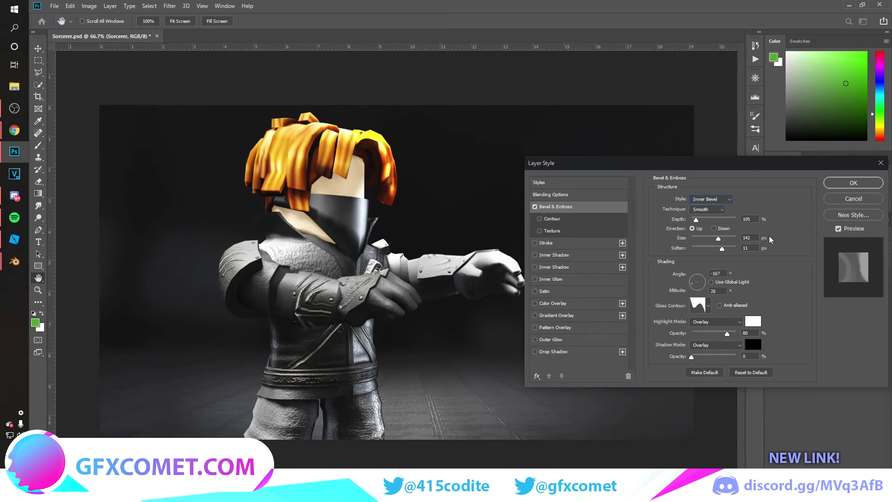
mouse_move(719, 238)
mouse_down()
mouse_move(702, 238)
mouse_move(721, 239)
mouse_up()
mouse_move(727, 333)
mouse_down()
mouse_move(752, 333)
mouse_move(691, 334)
mouse_move(697, 356)
mouse_up()
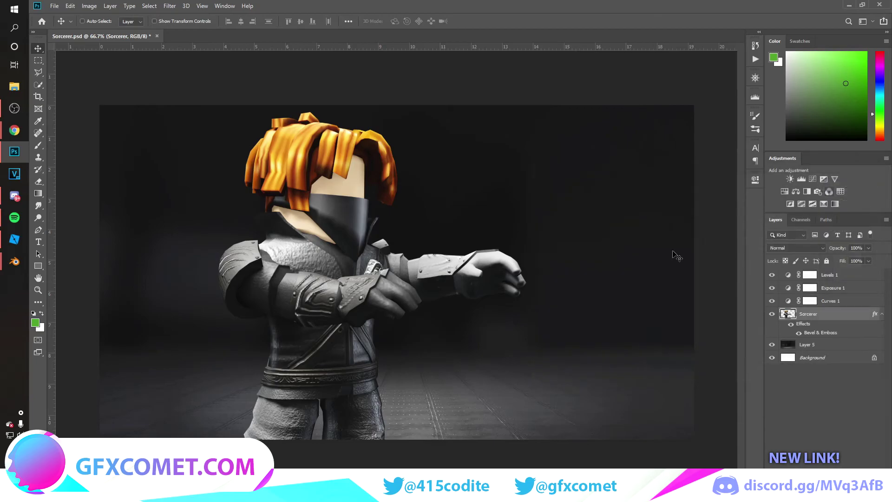
click(859, 185)
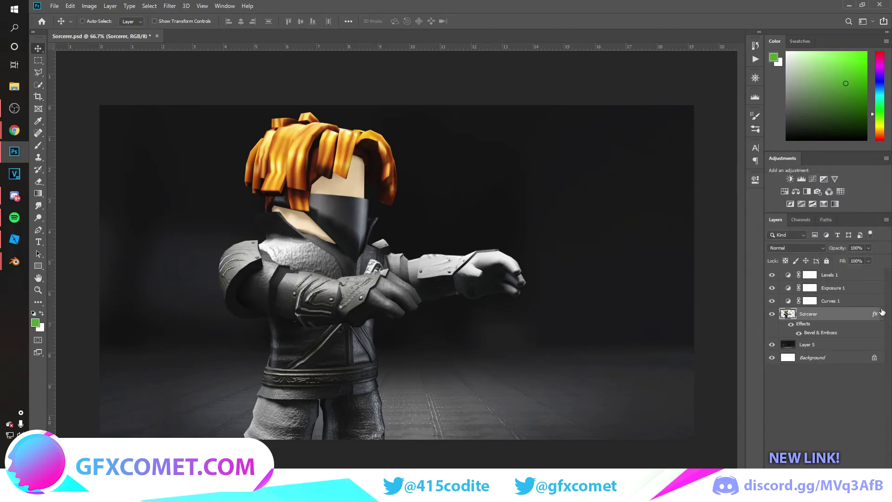